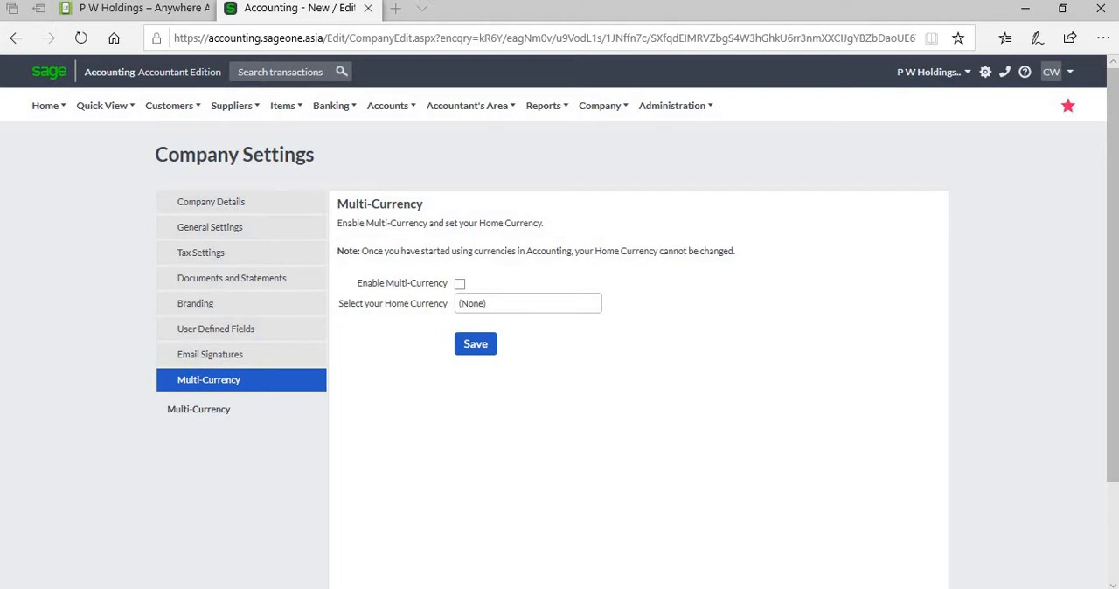
- Enable Multi-Currency for the company and choose Sri Lankan Rupee as the home currency
mouse_move(603, 105)
left_click(460, 283)
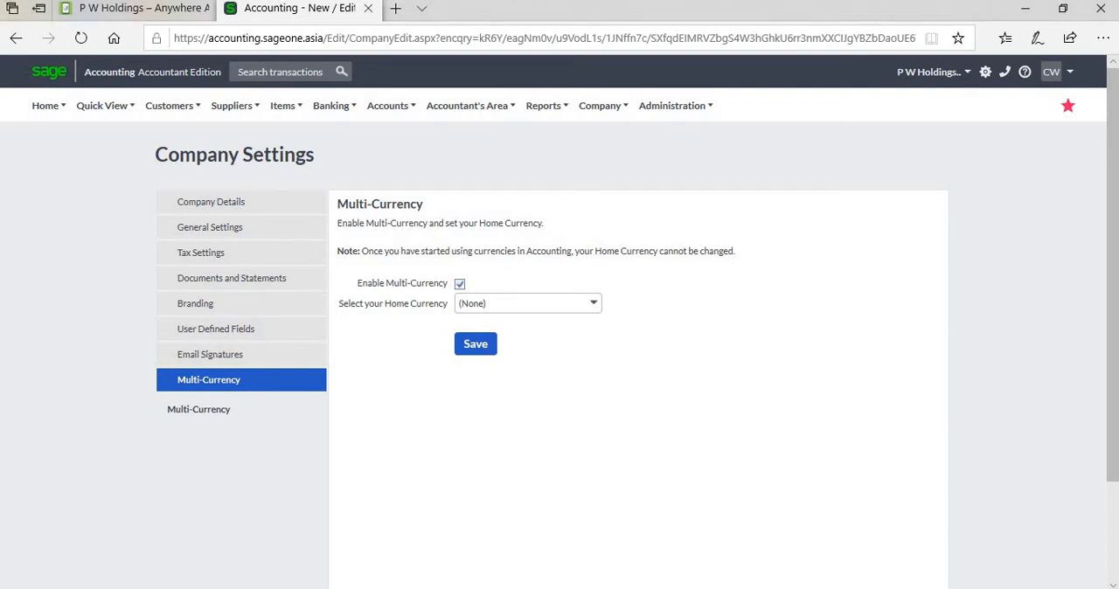
left_click(593, 303)
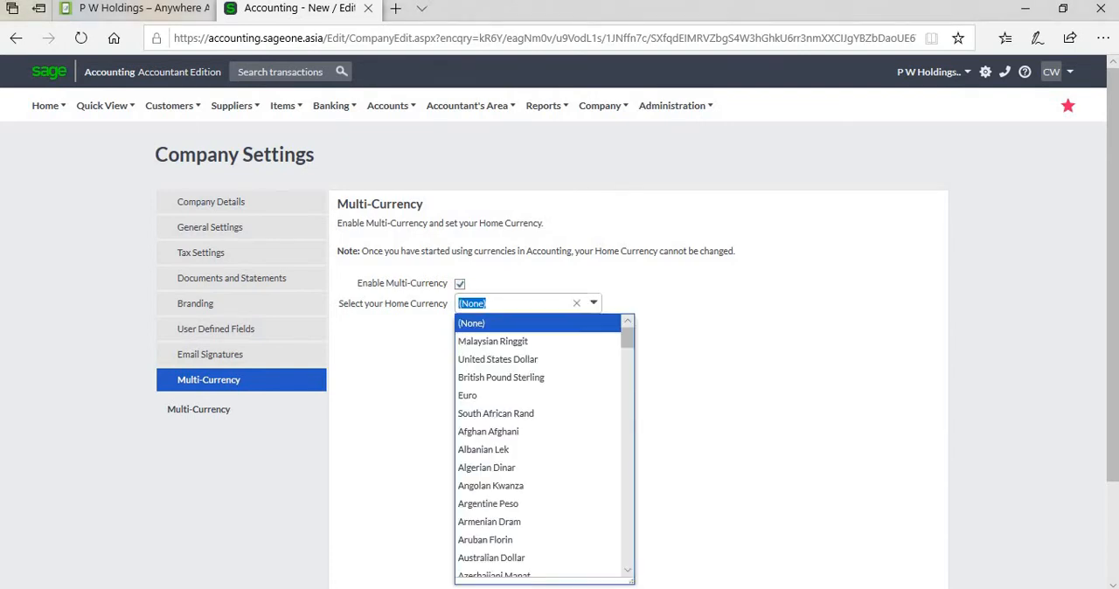
scroll(542, 445, "down", 3)
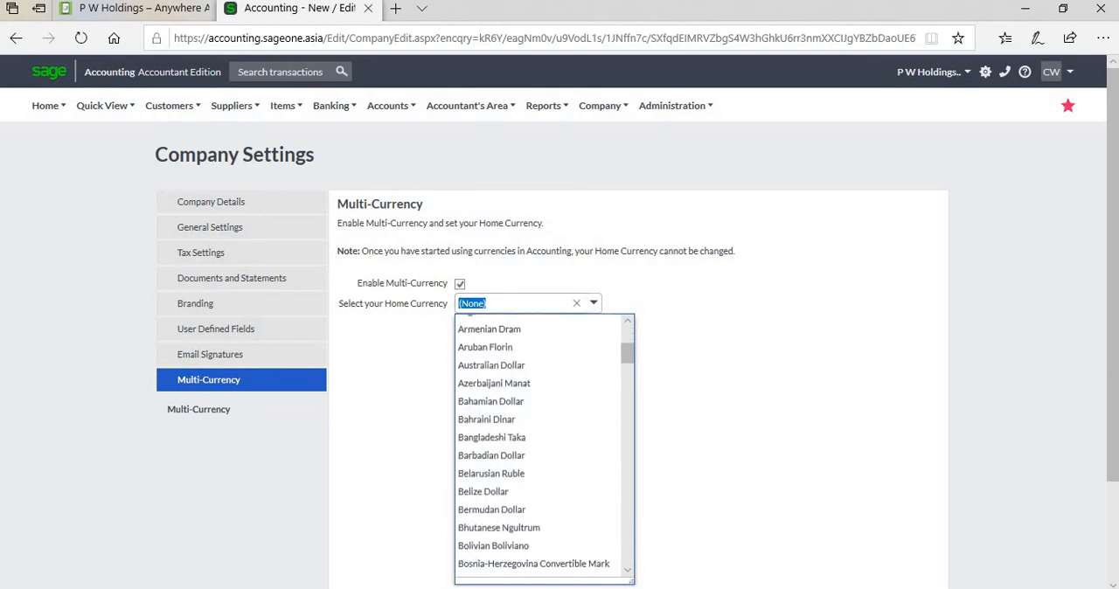
scroll(542, 446, "down", 10)
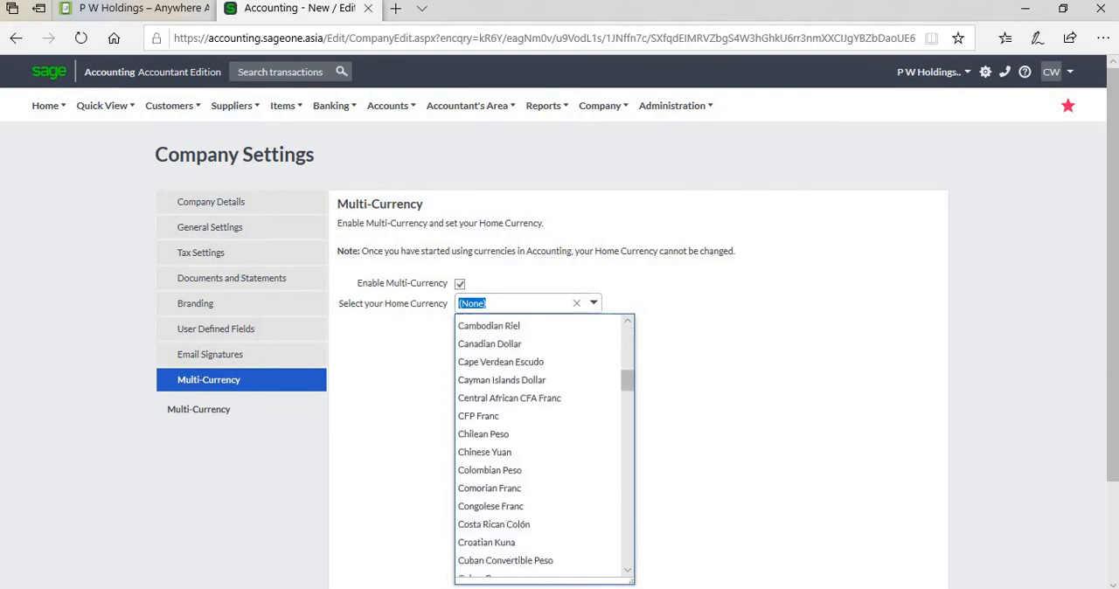
scroll(542, 446, "down", 10)
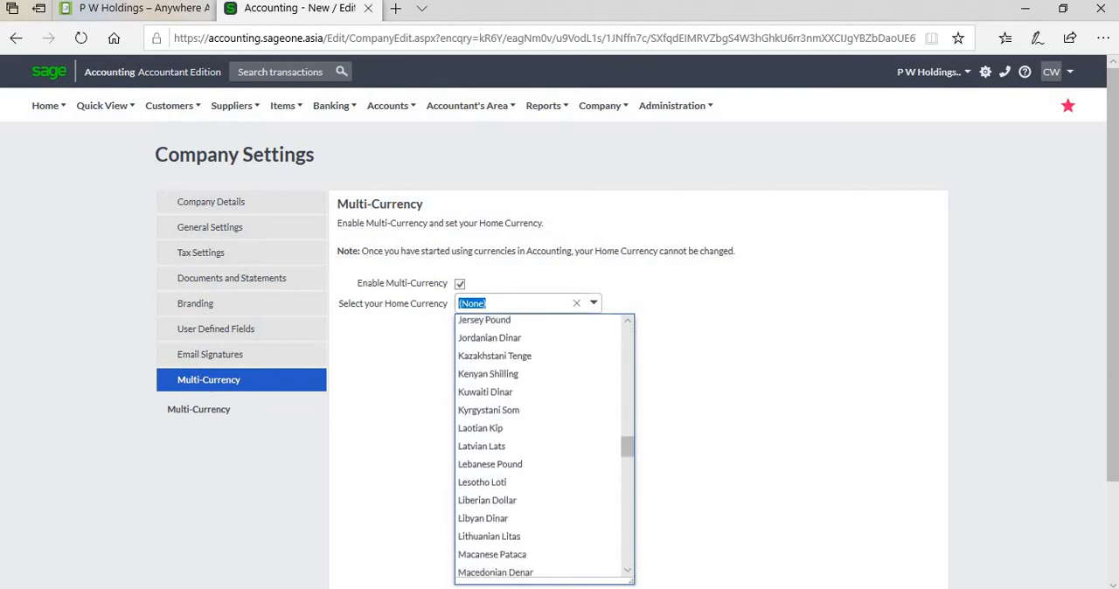
scroll(541, 446, "down", 8)
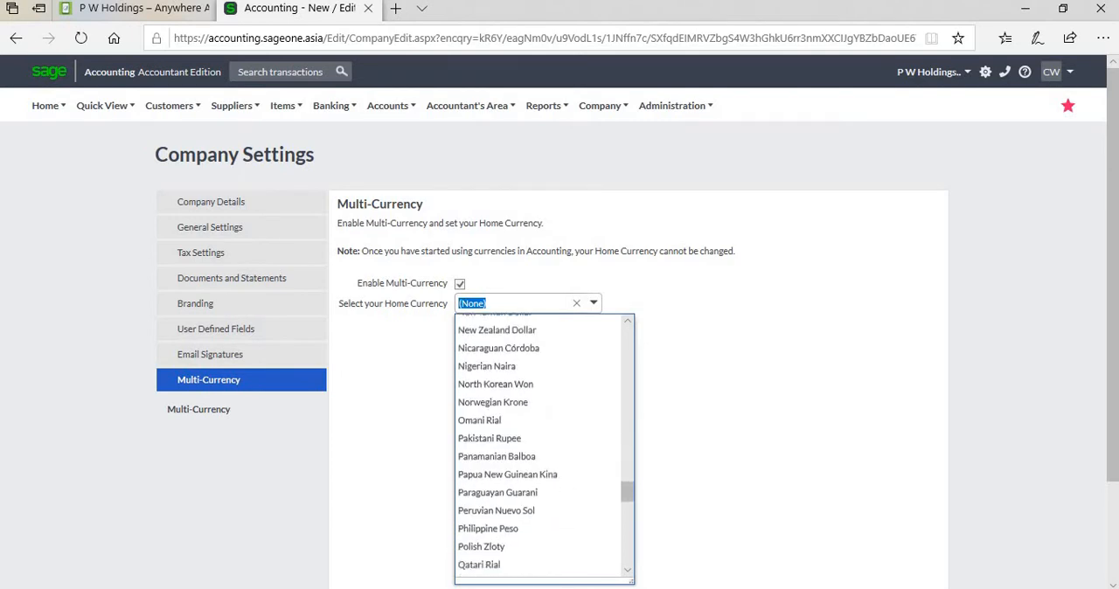
scroll(542, 446, "down", 3)
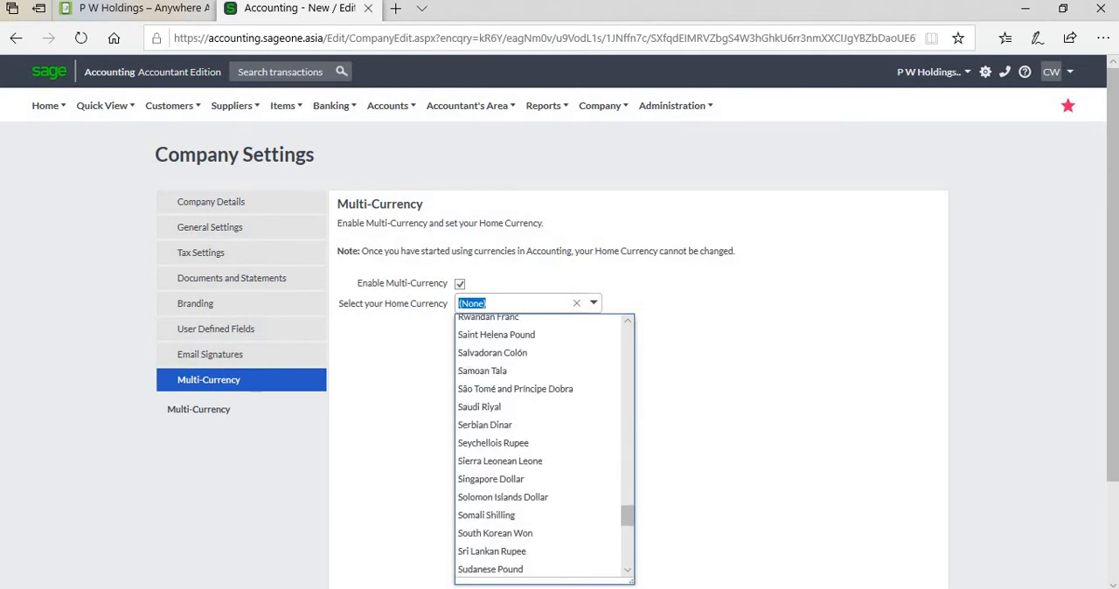
scroll(542, 446, "down", 1)
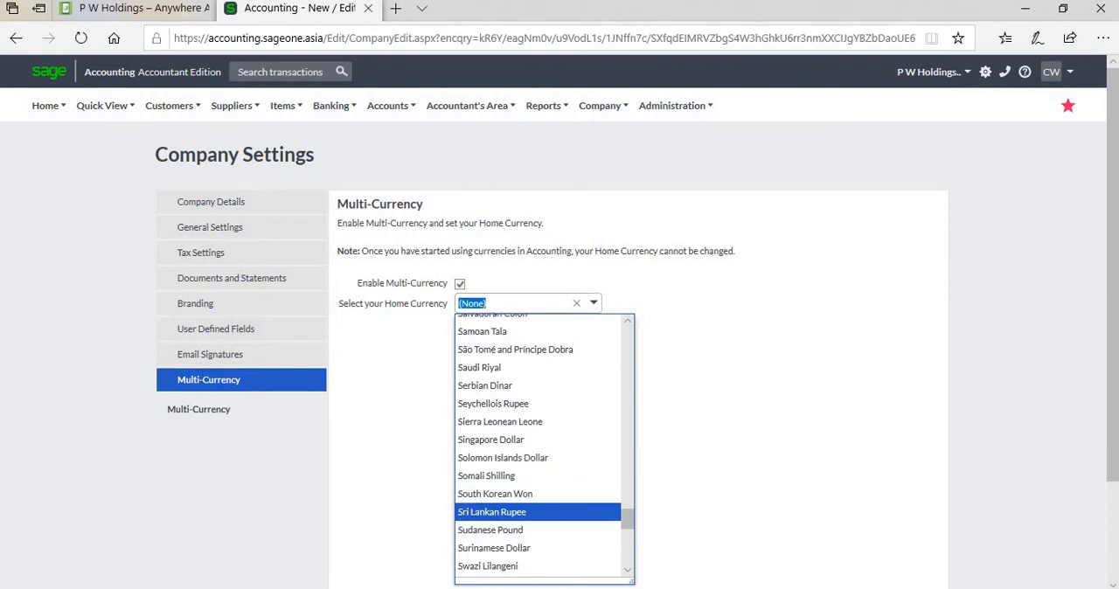
left_click(491, 512)
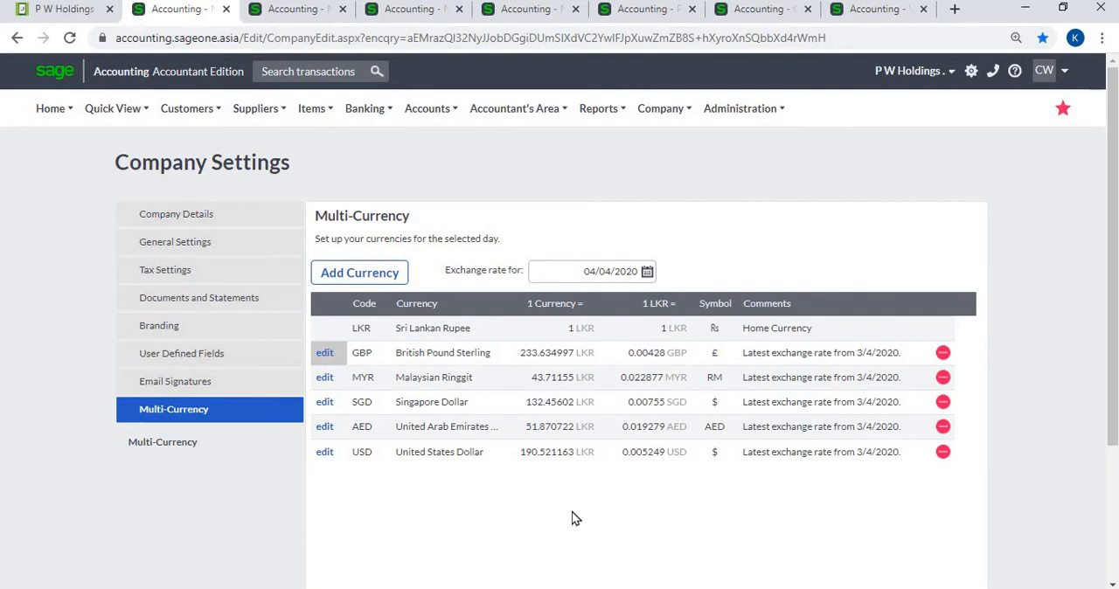
- Add South African Rand to the company's currencies and save the multi-currency settings
left_click(372, 282)
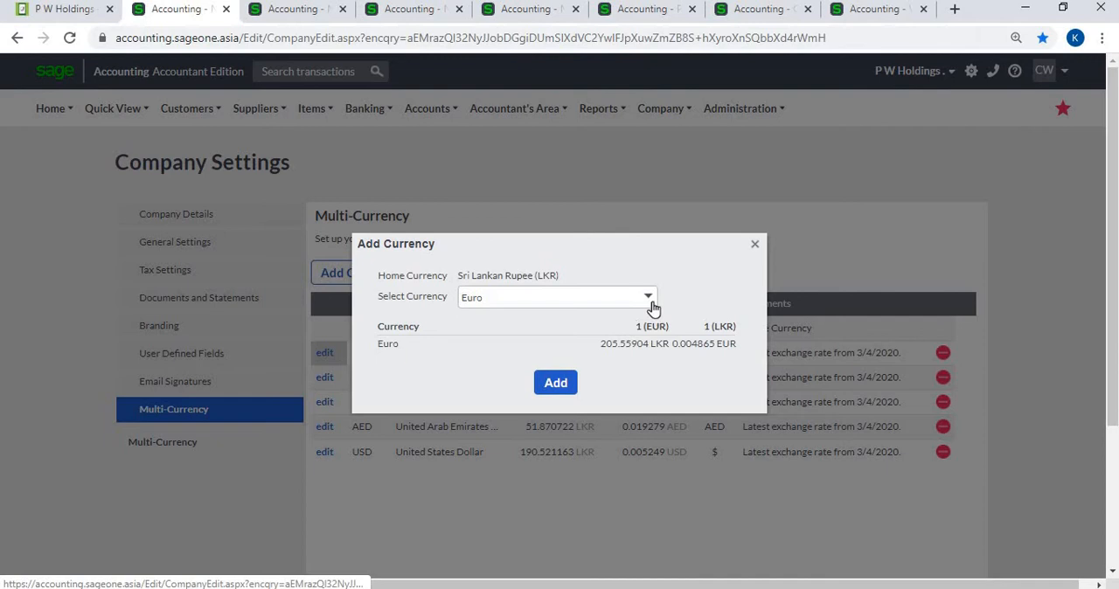
left_click(648, 301)
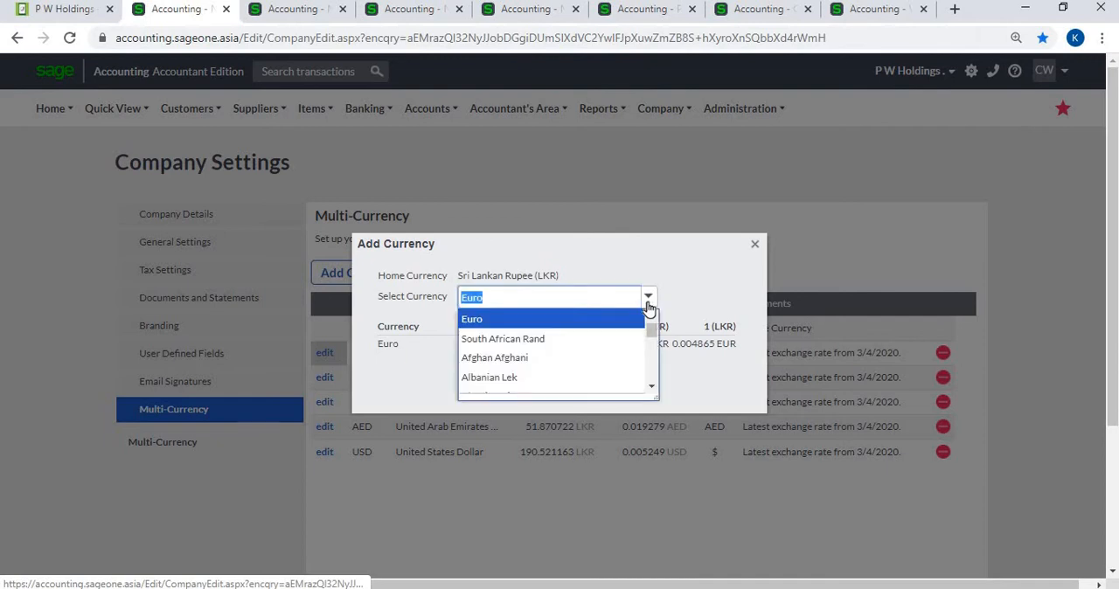
left_click(589, 340)
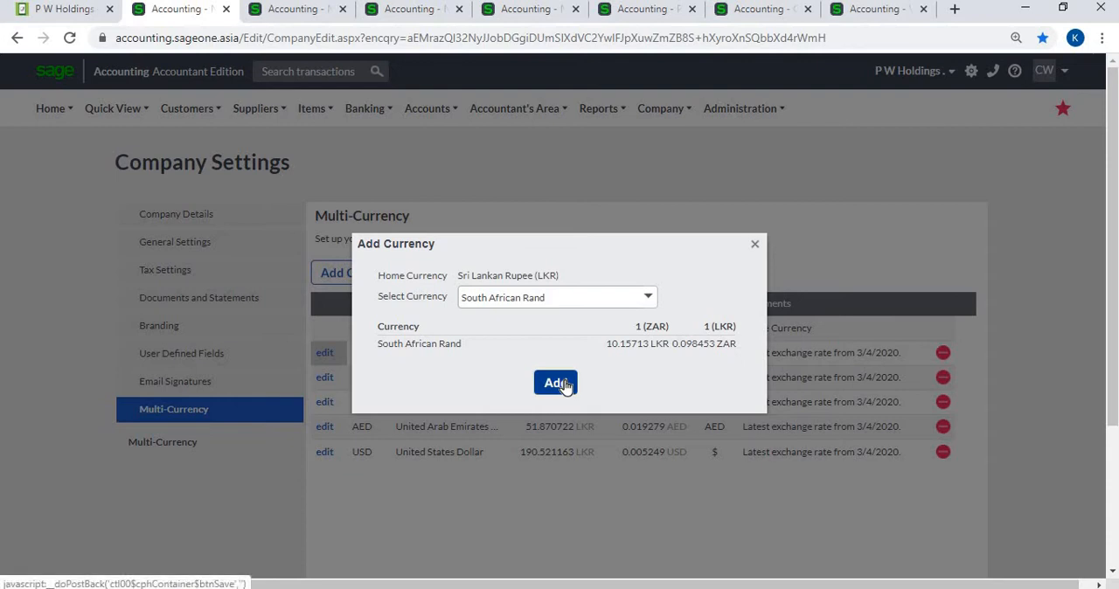
left_click(564, 384)
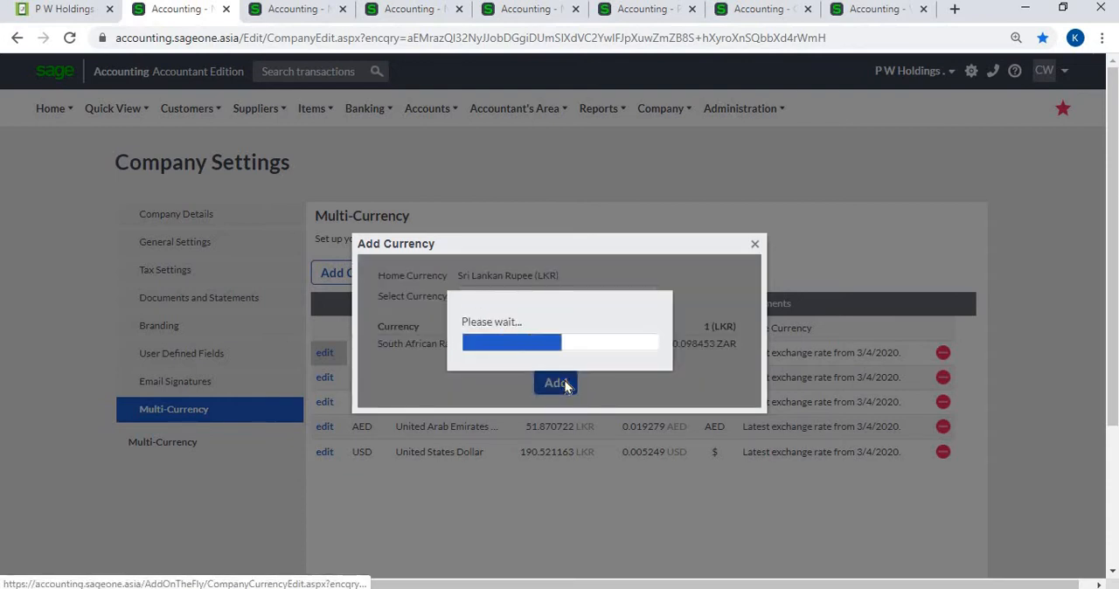
scroll(477, 498, "down", 3)
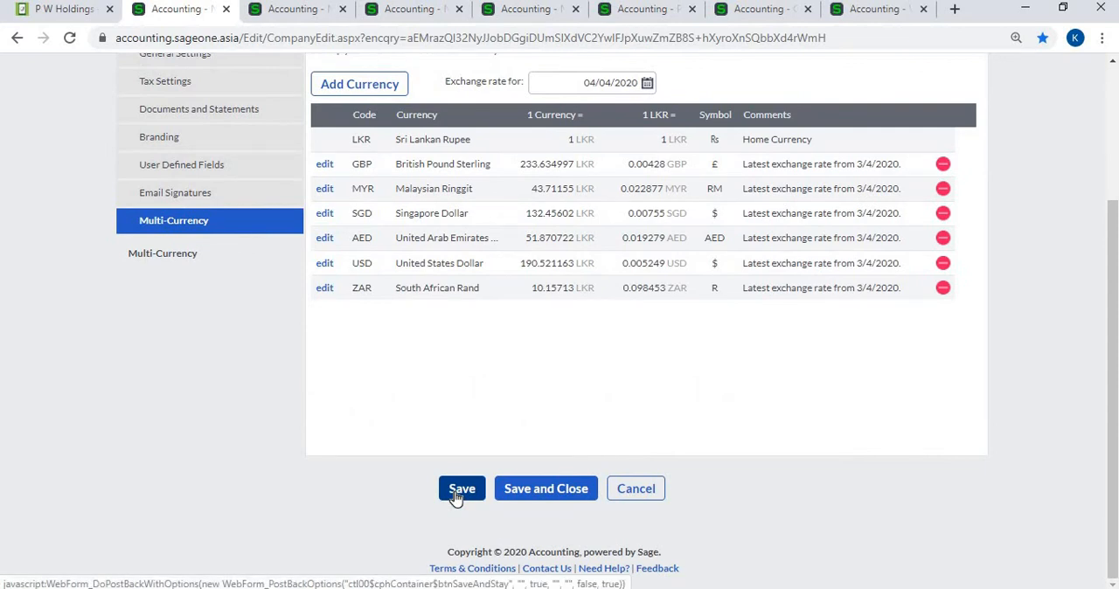
left_click(459, 489)
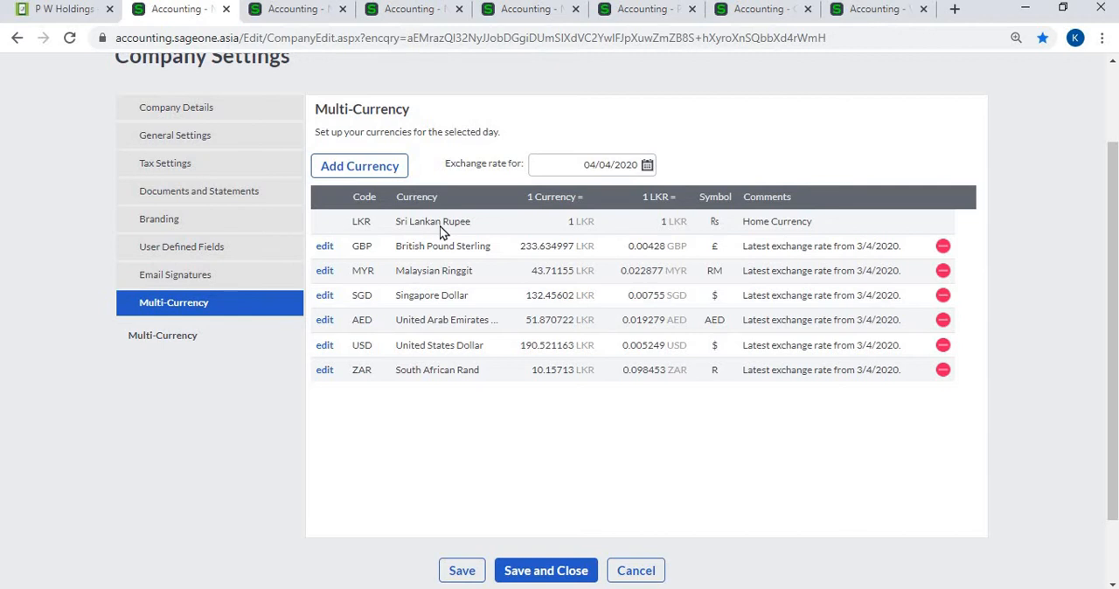
- Examine the custom exchange rate option, date range and LKR rate for British Pound Sterling, and close it without updating
left_click(324, 249)
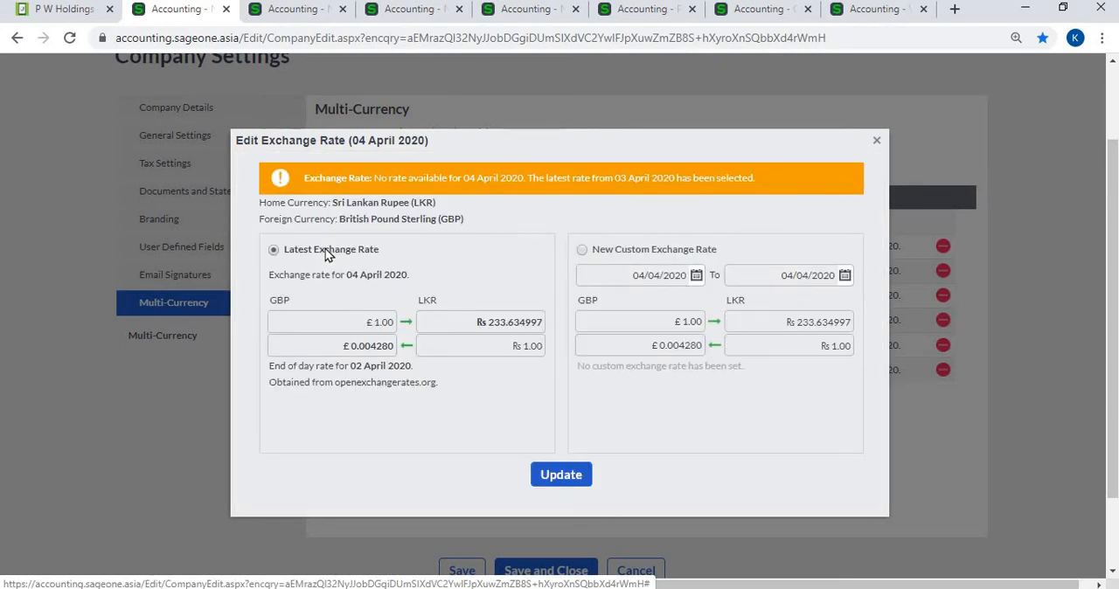
left_click(583, 250)
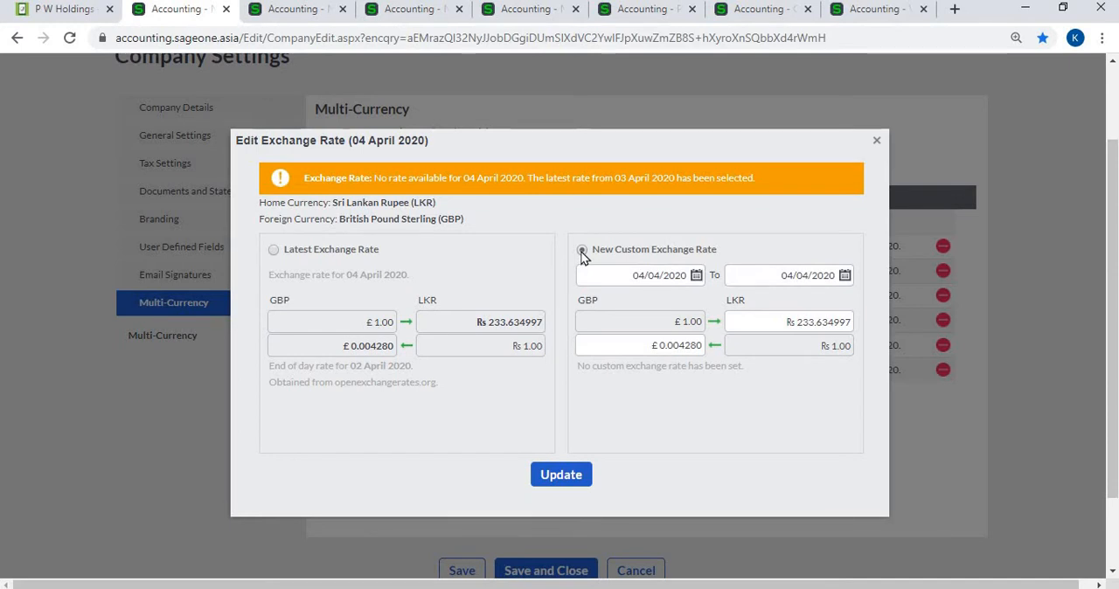
left_click(698, 286)
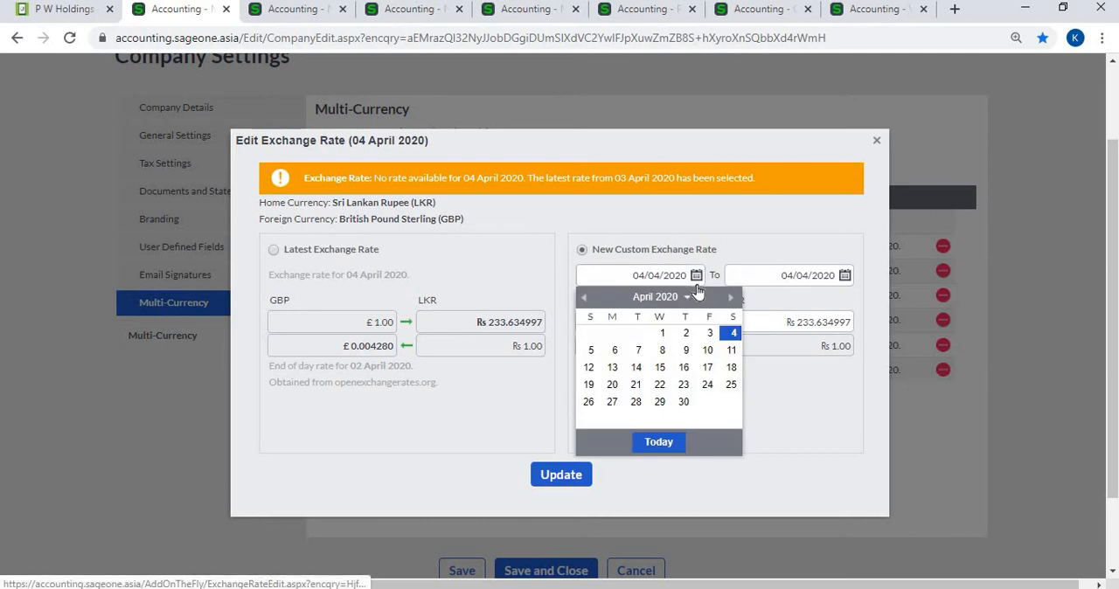
left_click(698, 287)
left_click(698, 287)
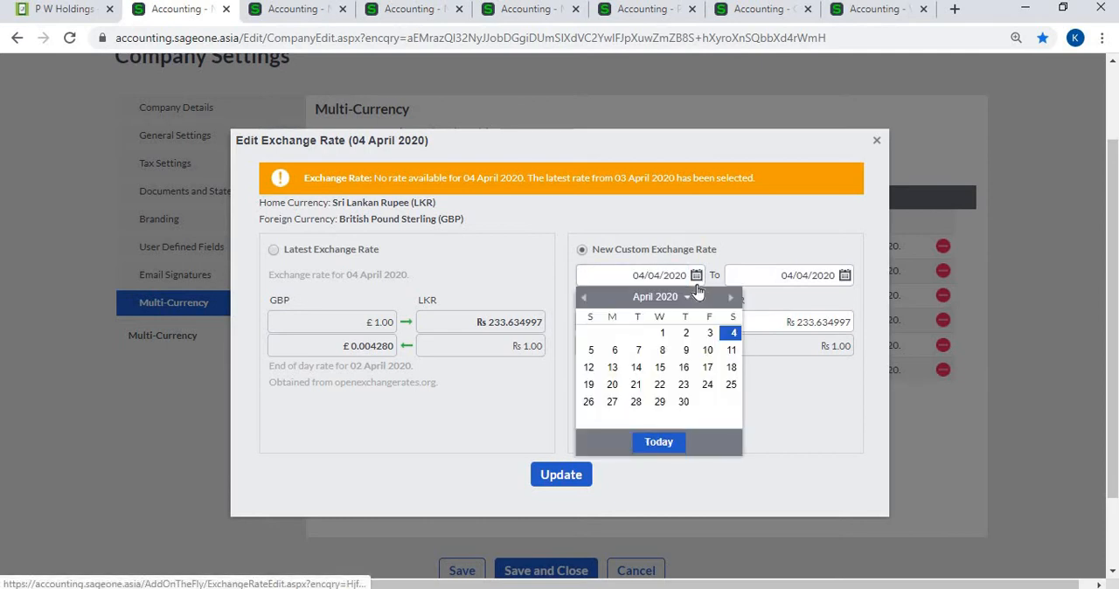
left_click(845, 276)
left_click(846, 277)
left_click(845, 274)
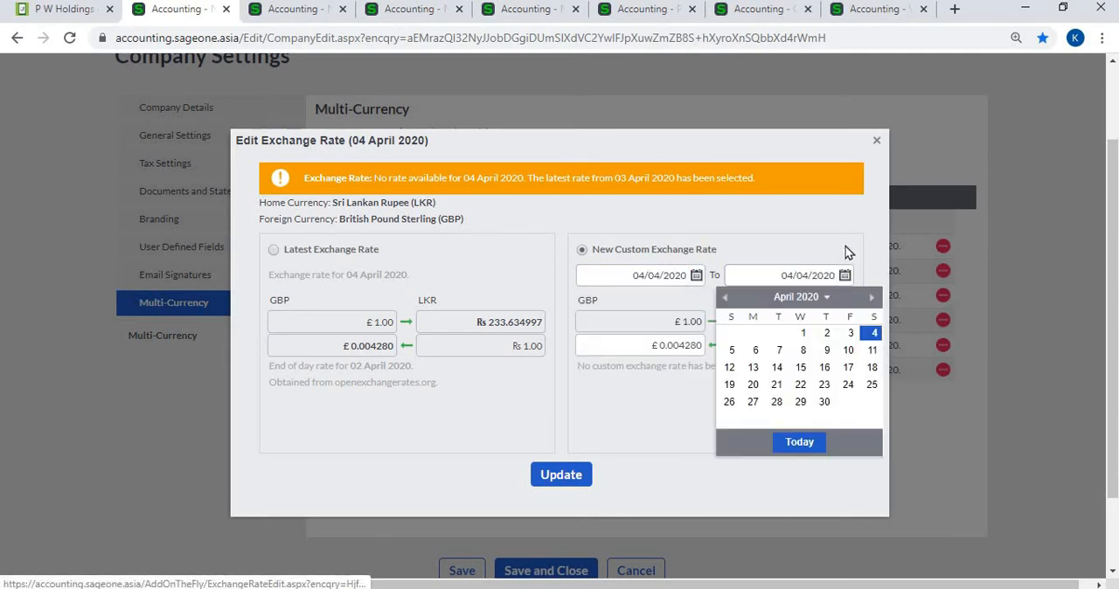
left_click(846, 272)
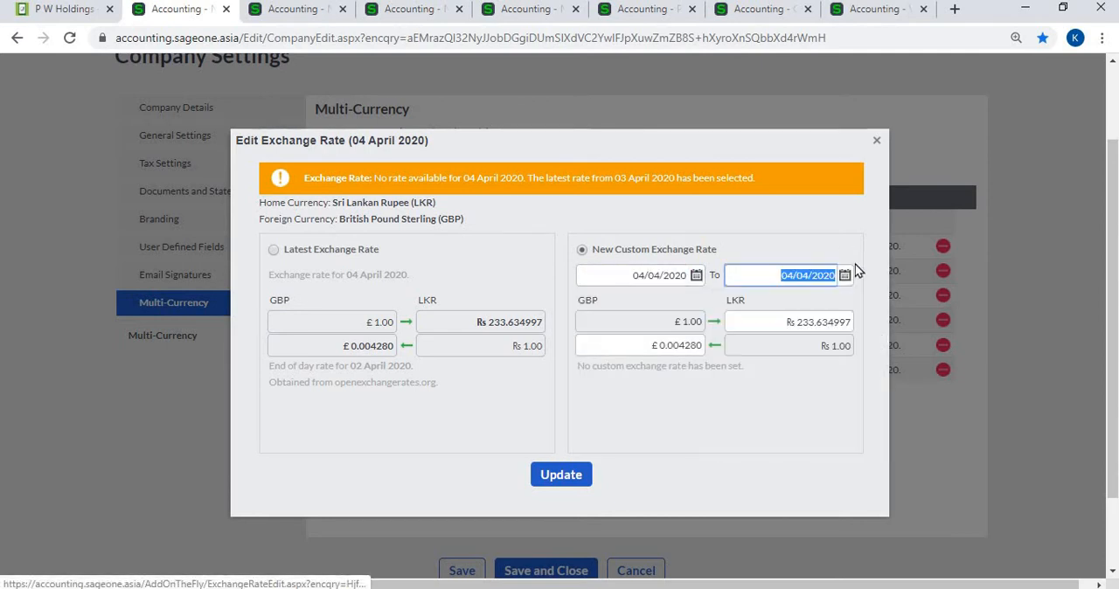
left_click(804, 323)
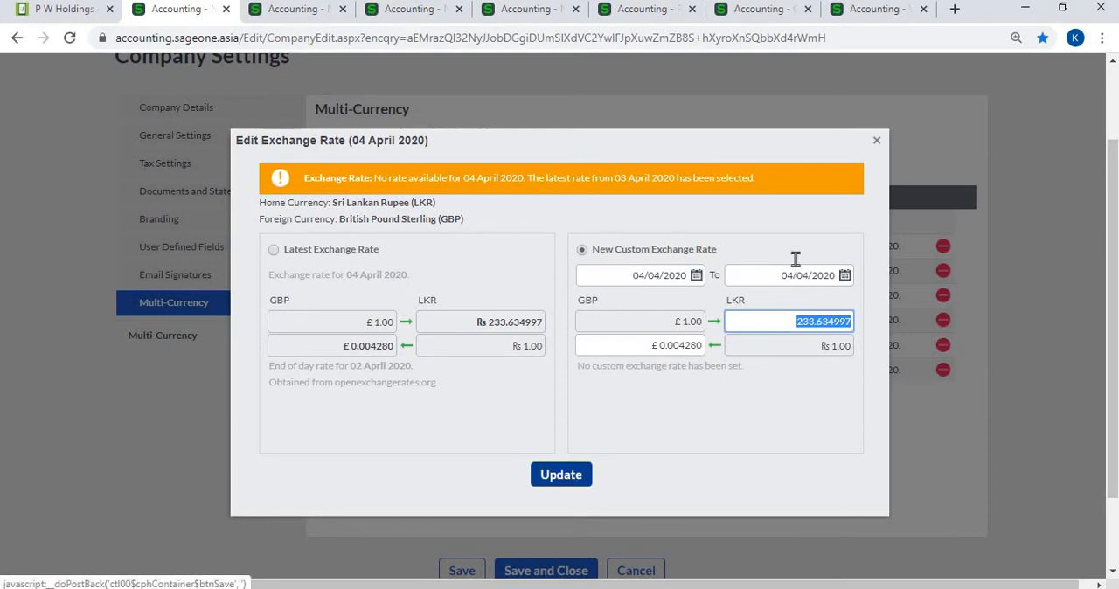
left_click(876, 141)
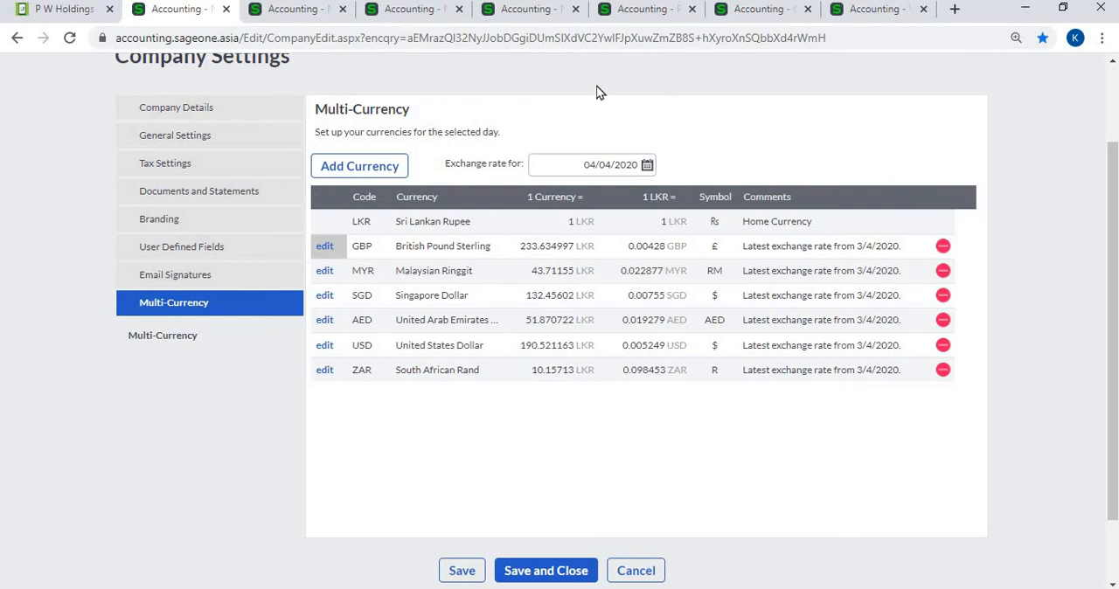
- View the blank New Customer, New Supplier and New Bank Account forms in turn
left_click(297, 12)
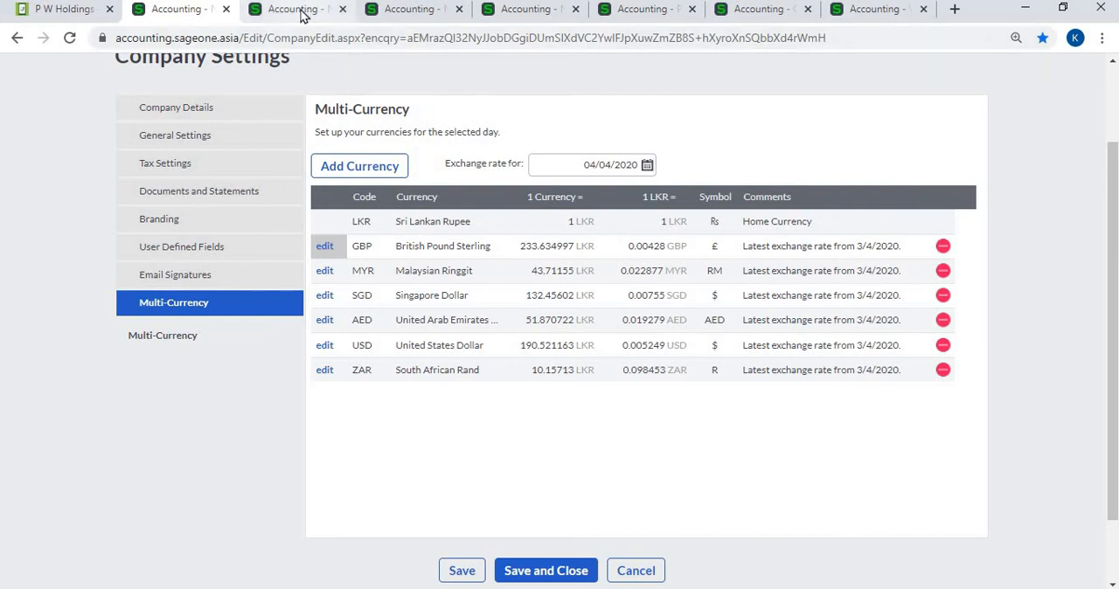
scroll(157, 150, "up", 2)
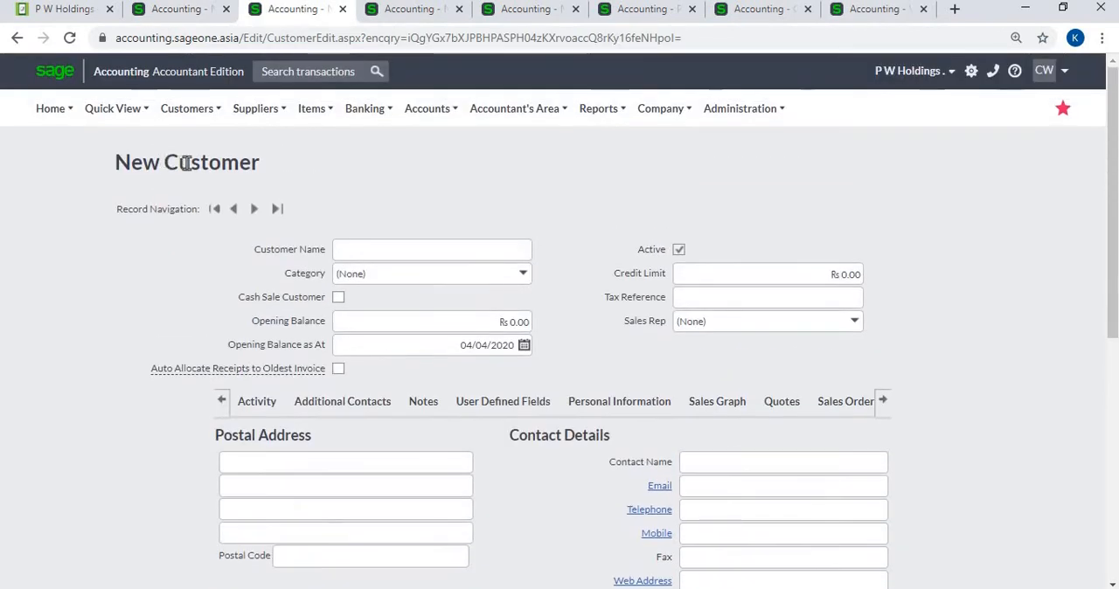
left_click(416, 12)
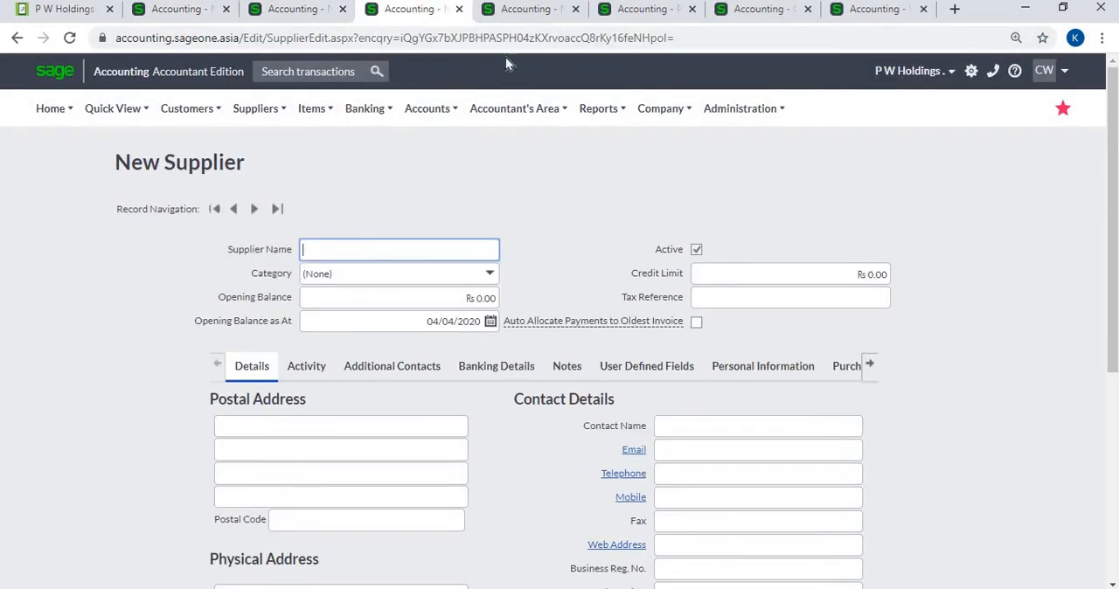
left_click(535, 11)
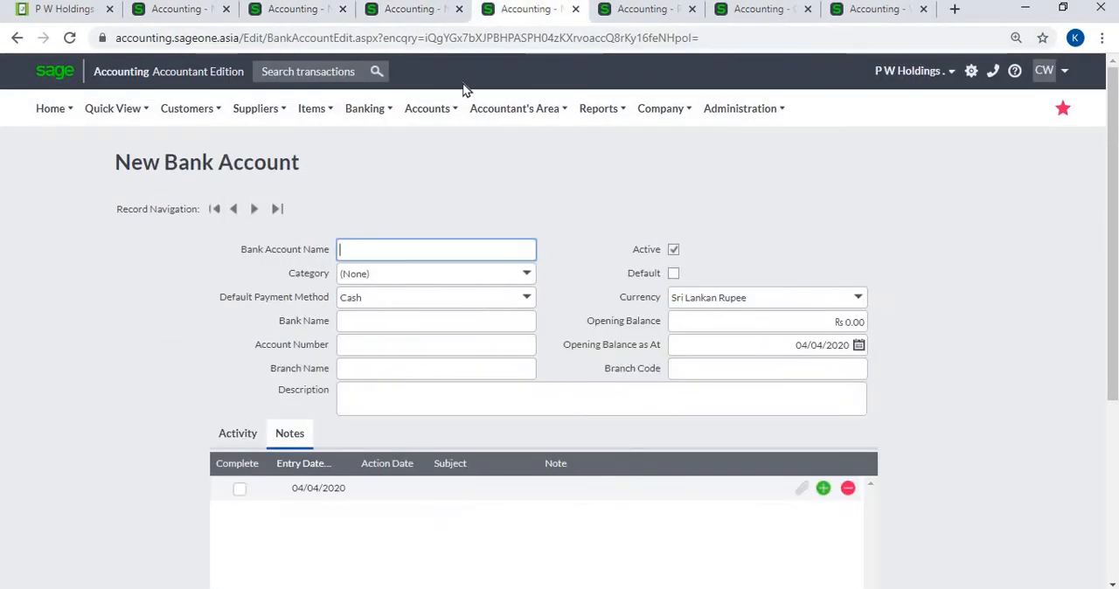
- In the New Customer form, set the default currency to British Pound Sterling and select the opening balance amount
left_click(297, 13)
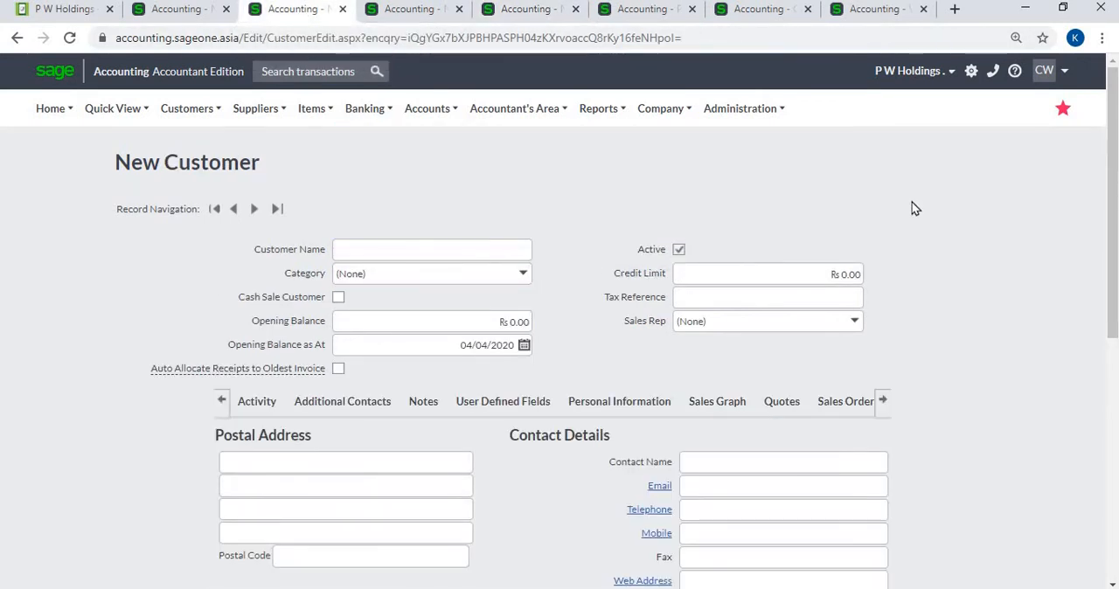
scroll(911, 208, "down", 1)
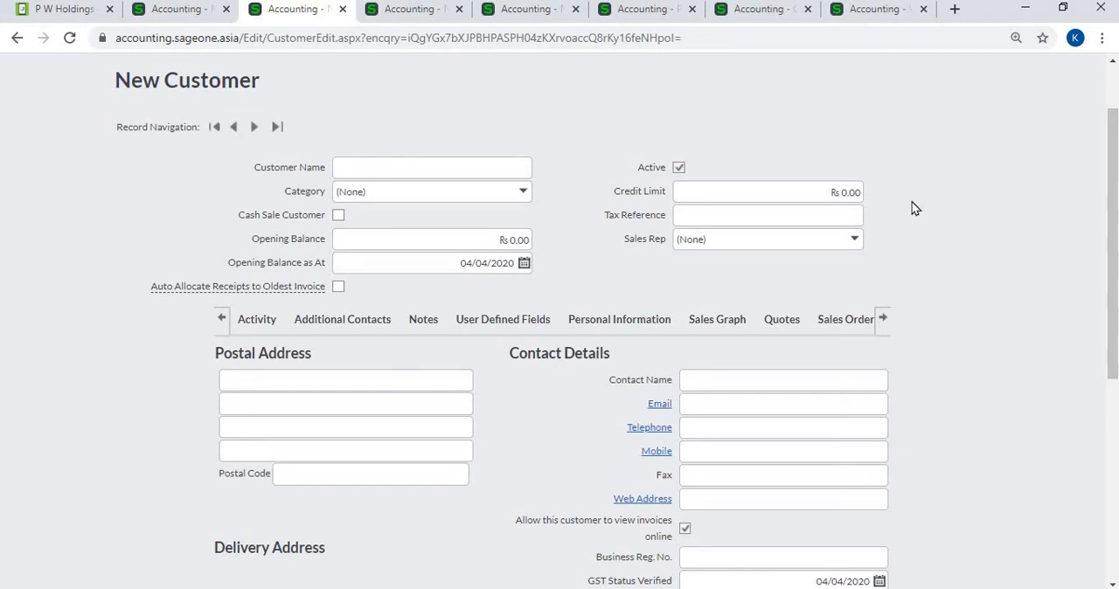
scroll(913, 207, "down", 1)
scroll(913, 207, "down", 2)
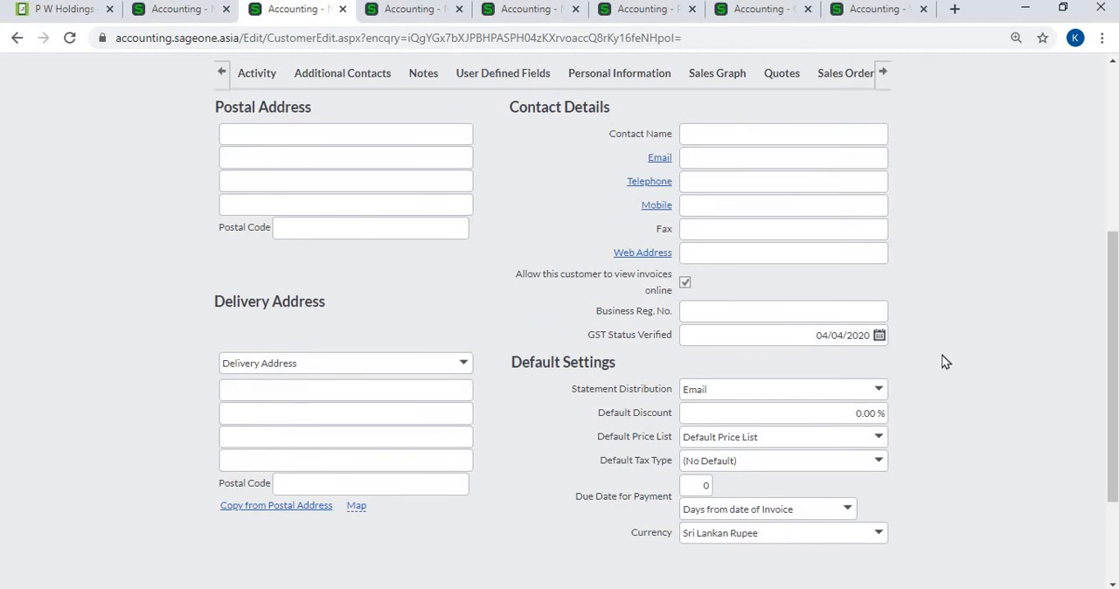
scroll(944, 361, "up", 4)
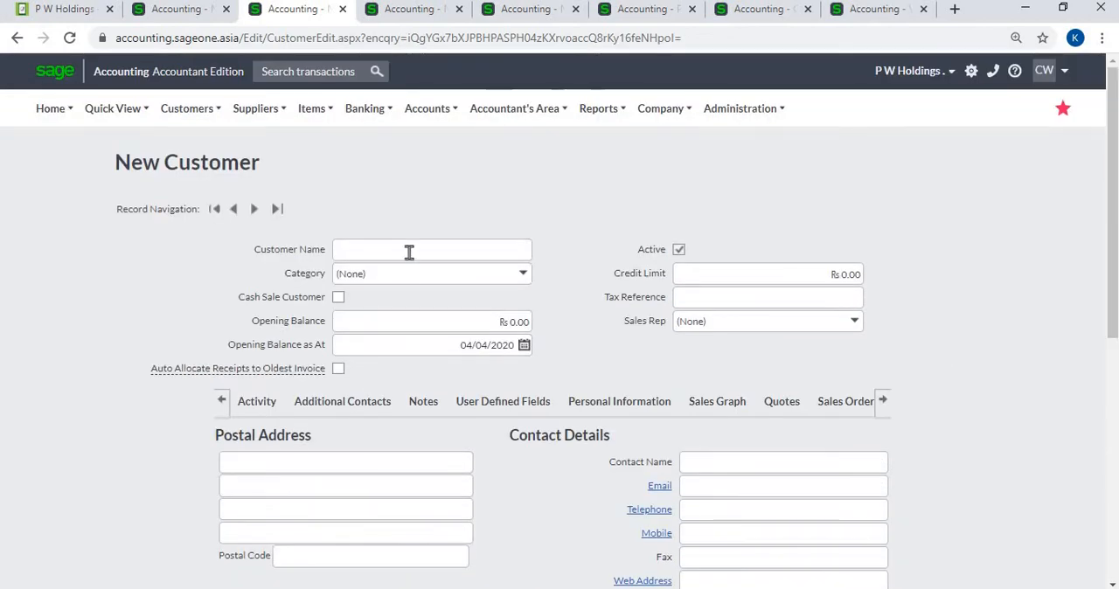
left_click(407, 255)
scroll(937, 332, "down", 4)
scroll(864, 376, "down", 2)
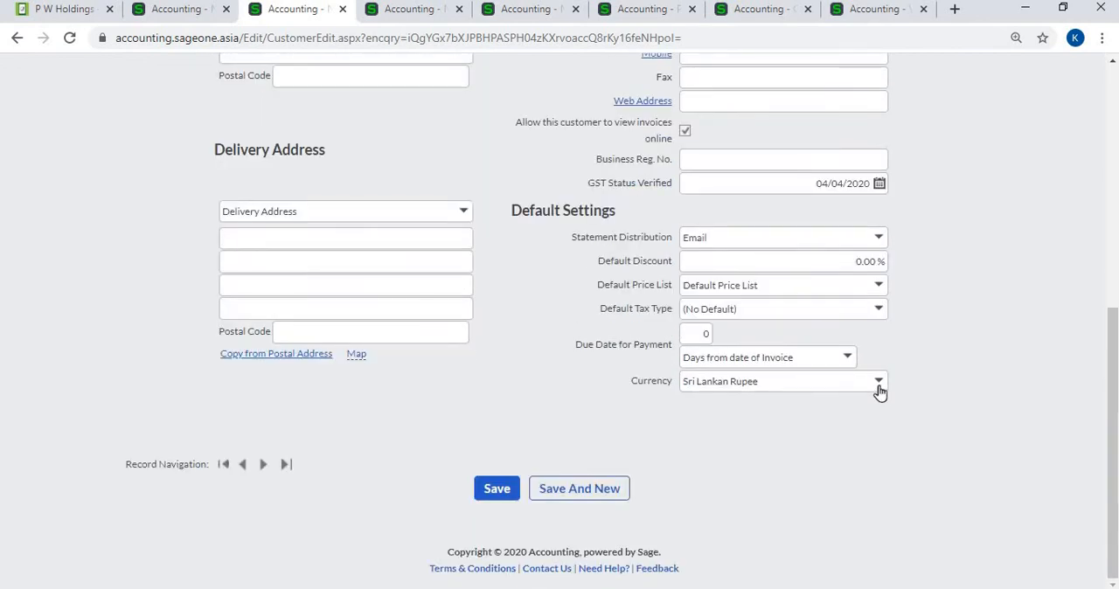
left_click(878, 385)
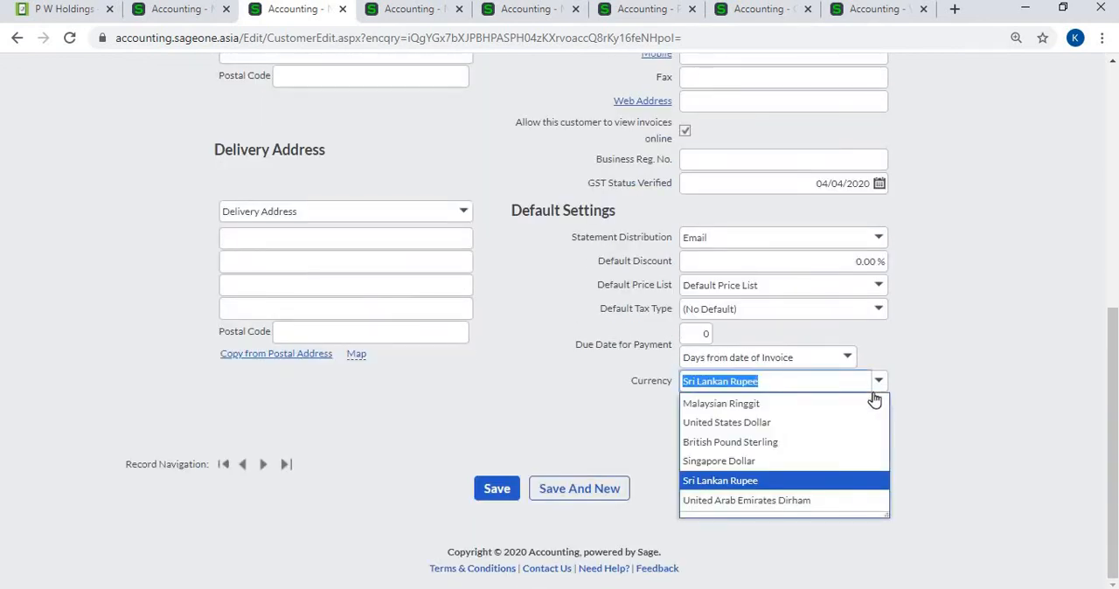
left_click(823, 447)
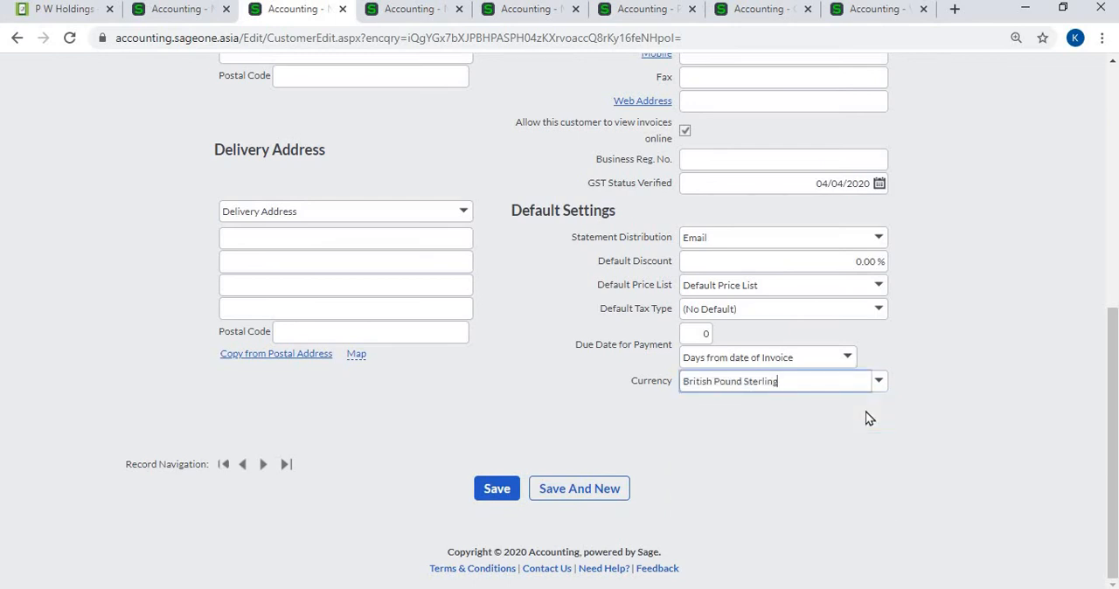
scroll(867, 417, "up", 5)
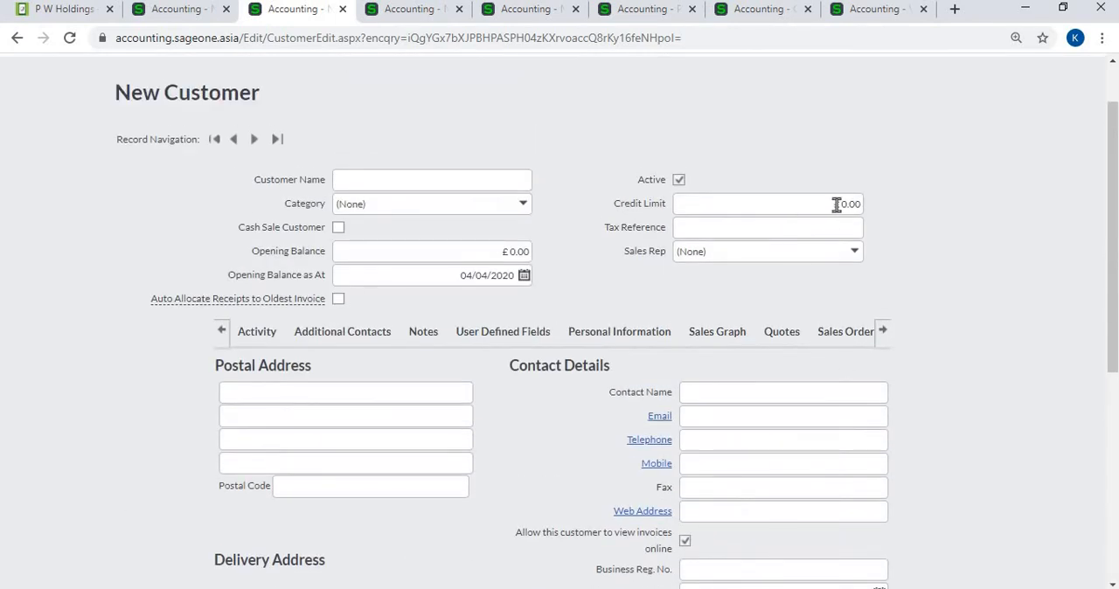
left_click(493, 252)
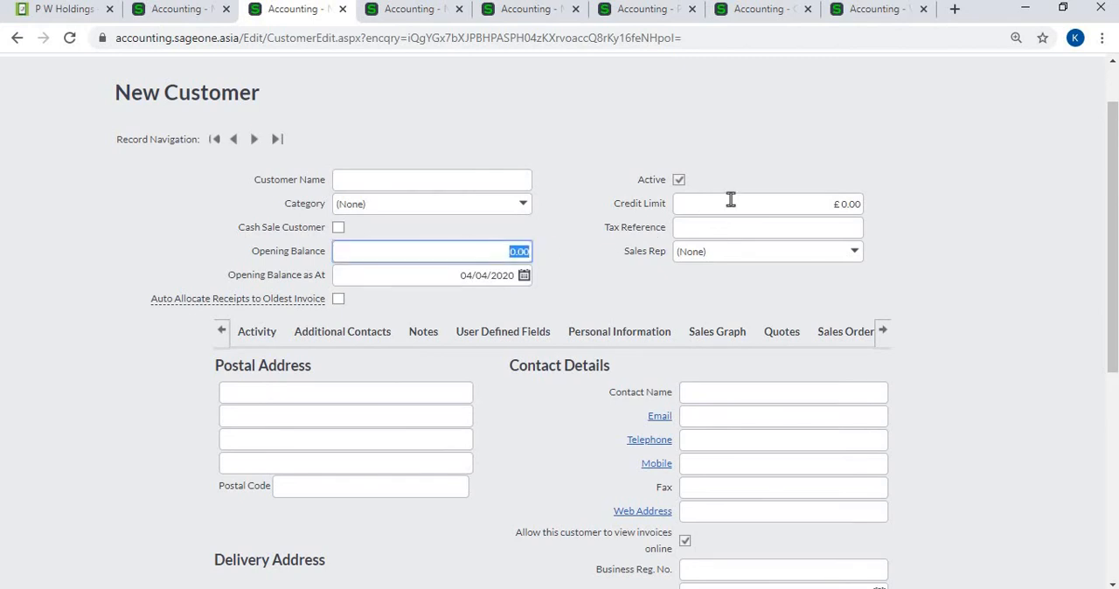
- Check the currency shown for the credit limit, opening balance and default settings in the New Customer form
left_click(761, 201)
left_click(922, 246)
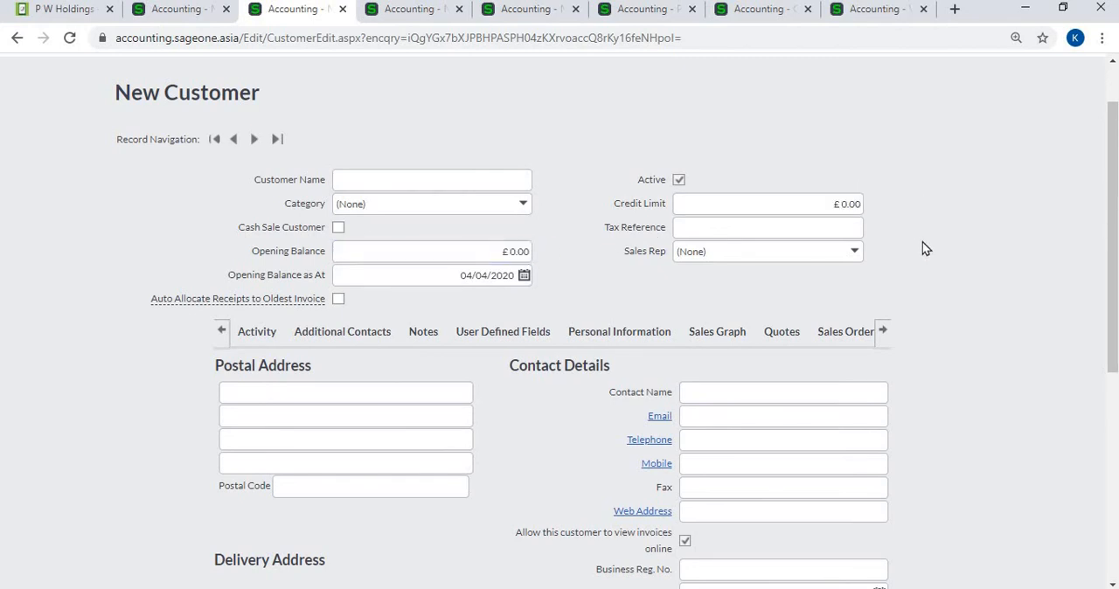
scroll(922, 242, "down", 4)
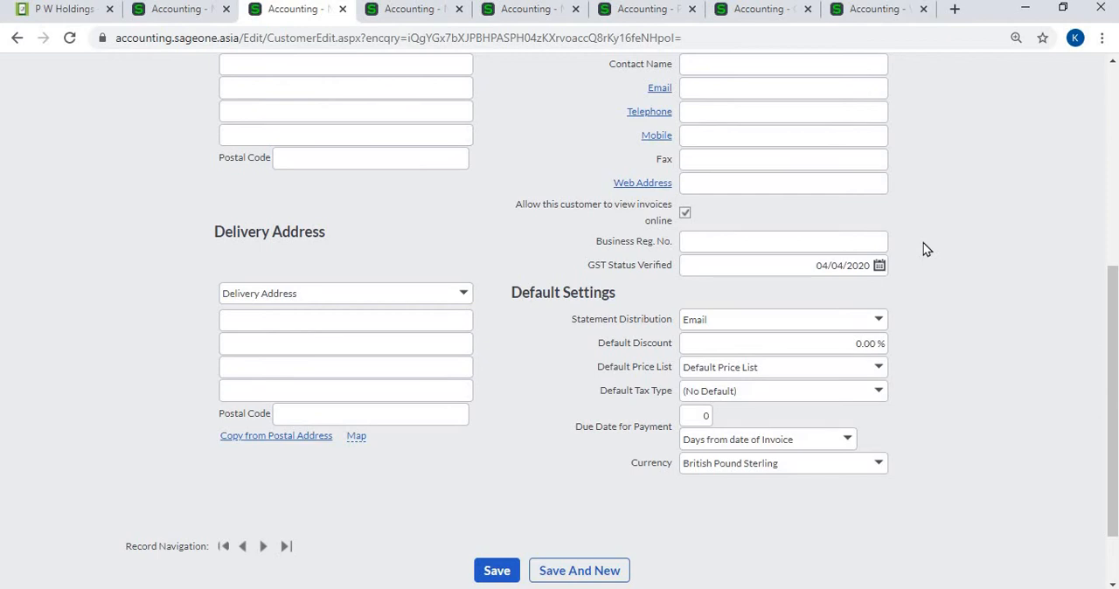
scroll(925, 250, "up", 4)
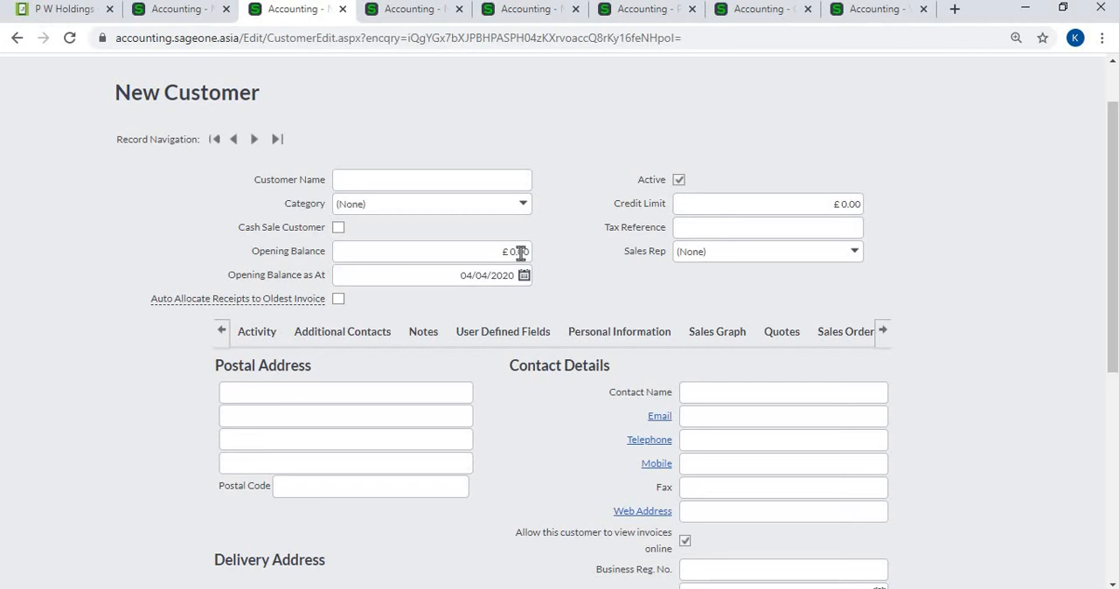
- In the New Supplier form, set the default currency to United States Dollar
left_click(410, 10)
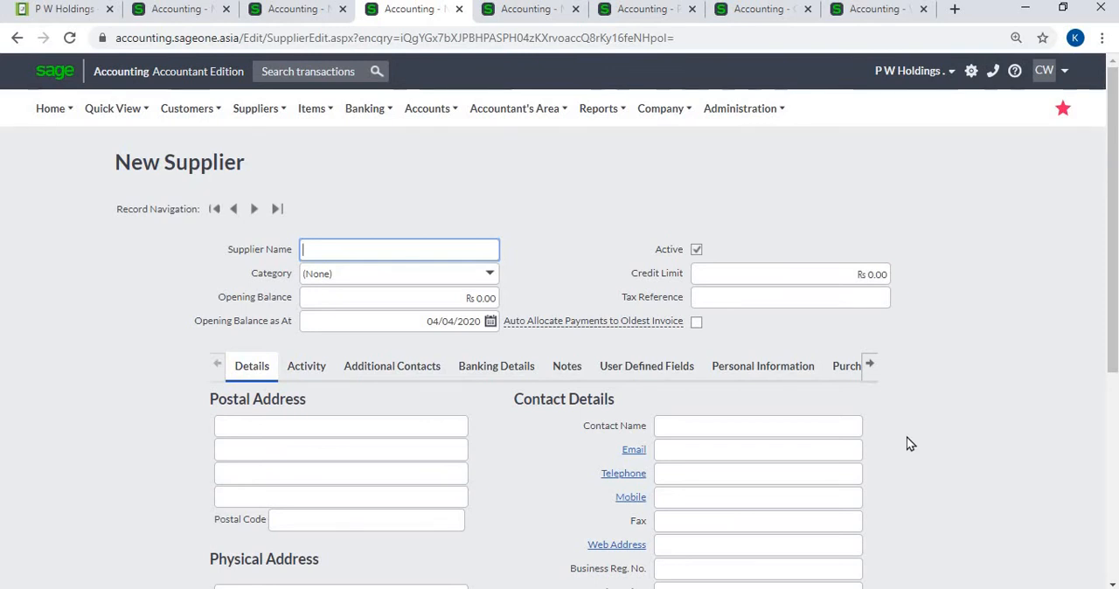
scroll(907, 441, "down", 5)
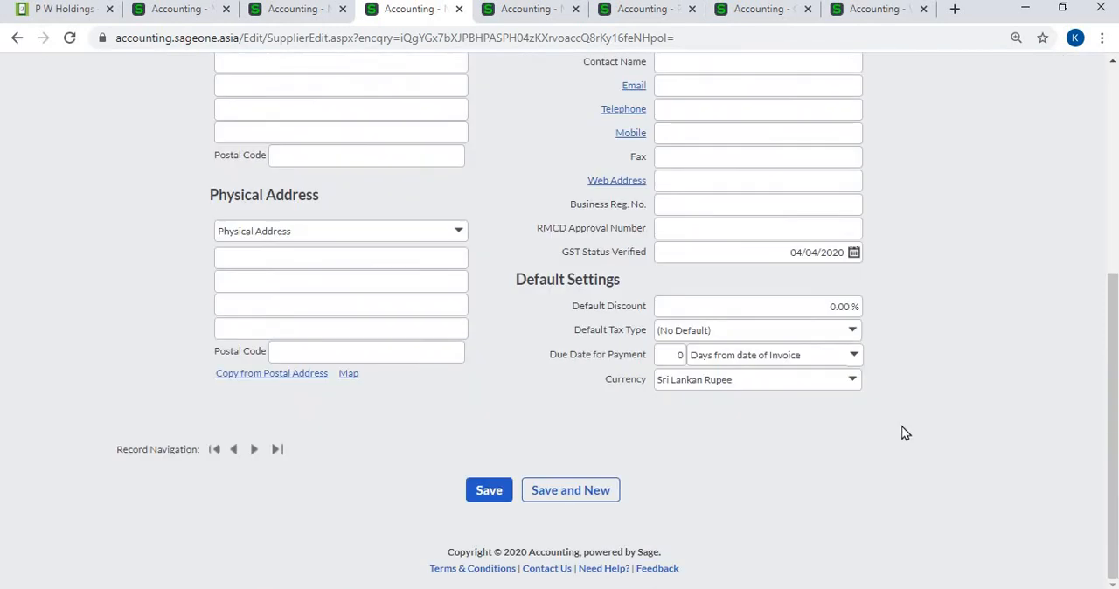
left_click(851, 380)
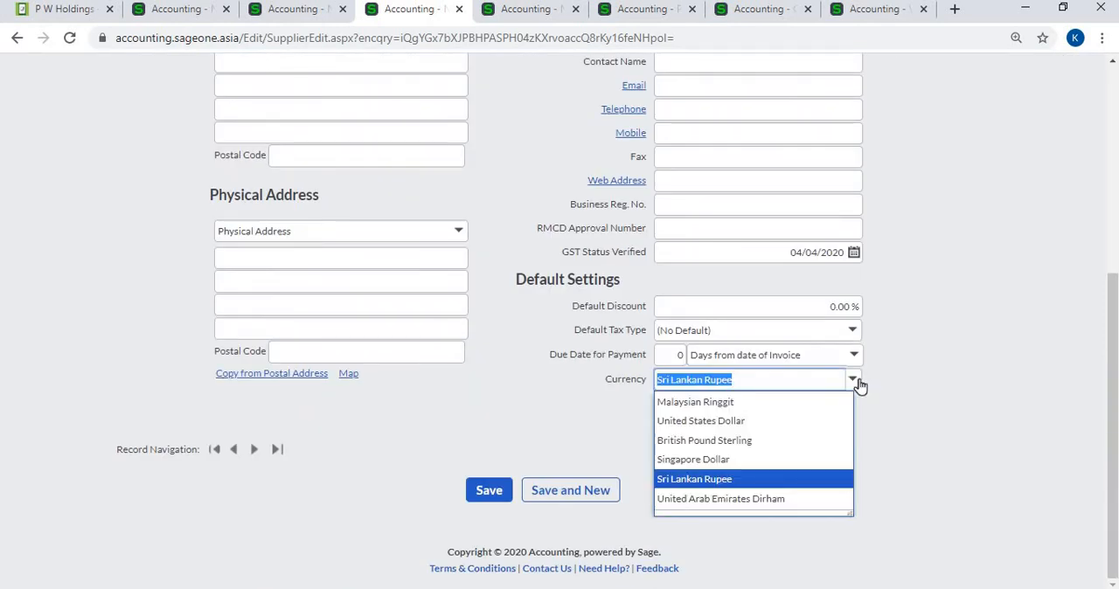
left_click(801, 421)
scroll(924, 337, "up", 5)
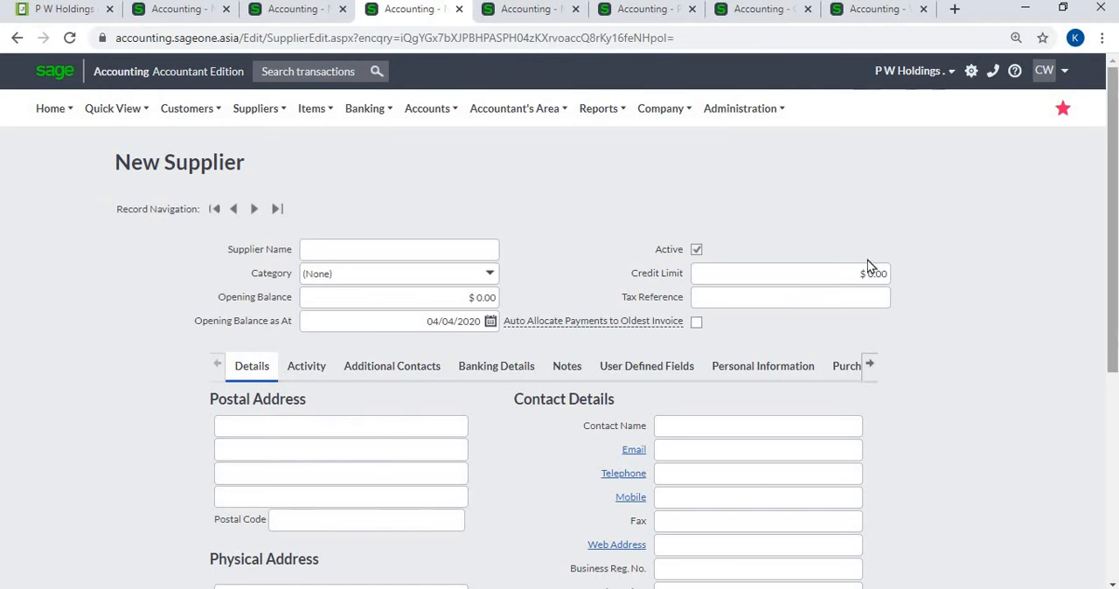
- In the New Bank Account form, set the account's currency to Singapore Dollar
left_click(537, 13)
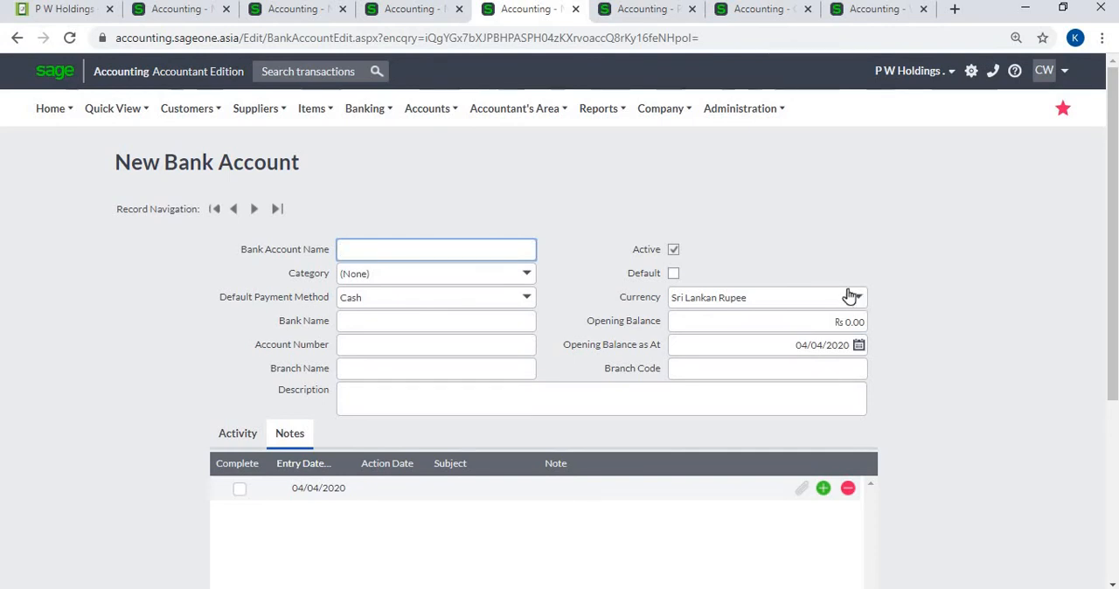
mouse_move(367, 113)
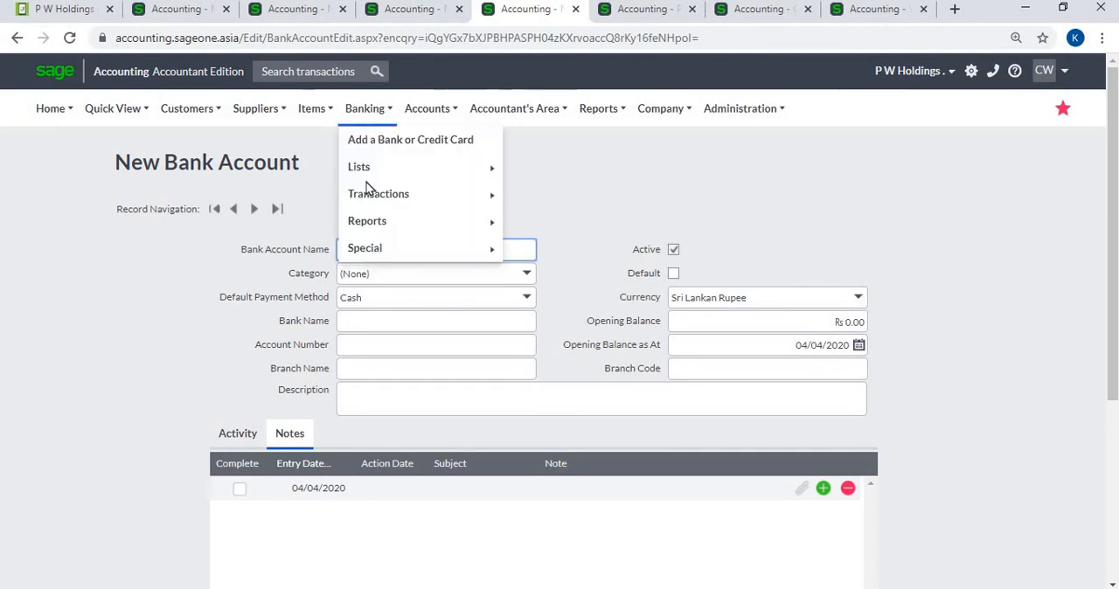
left_click(856, 300)
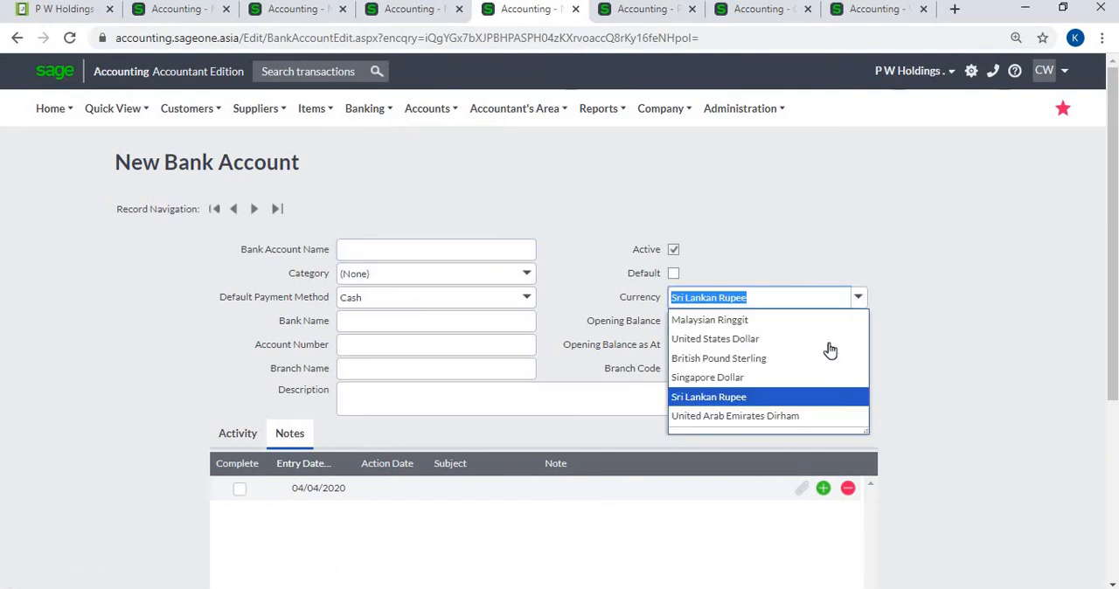
left_click(824, 377)
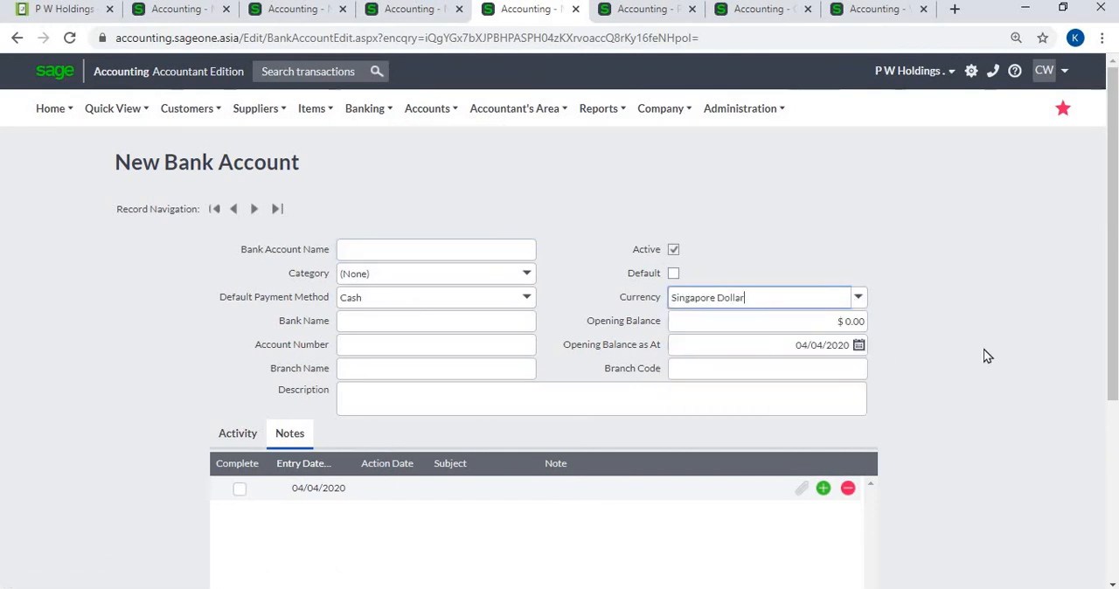
left_click(985, 354)
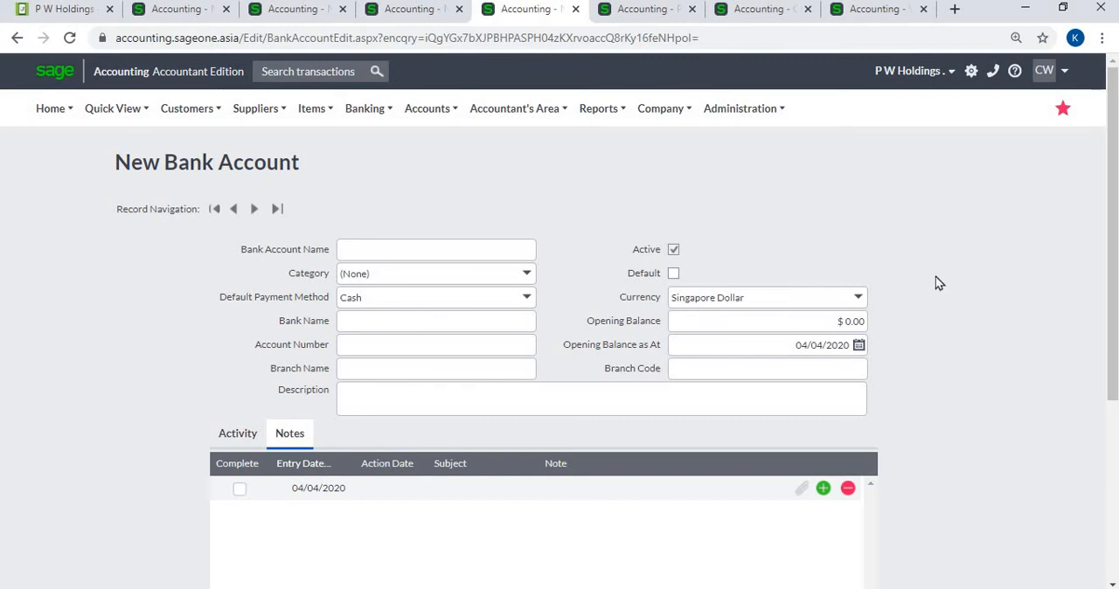
- Examine the Al Habtoor customer invoice, including its exchange rate, line amounts, home-currency column and LKR total
left_click(620, 16)
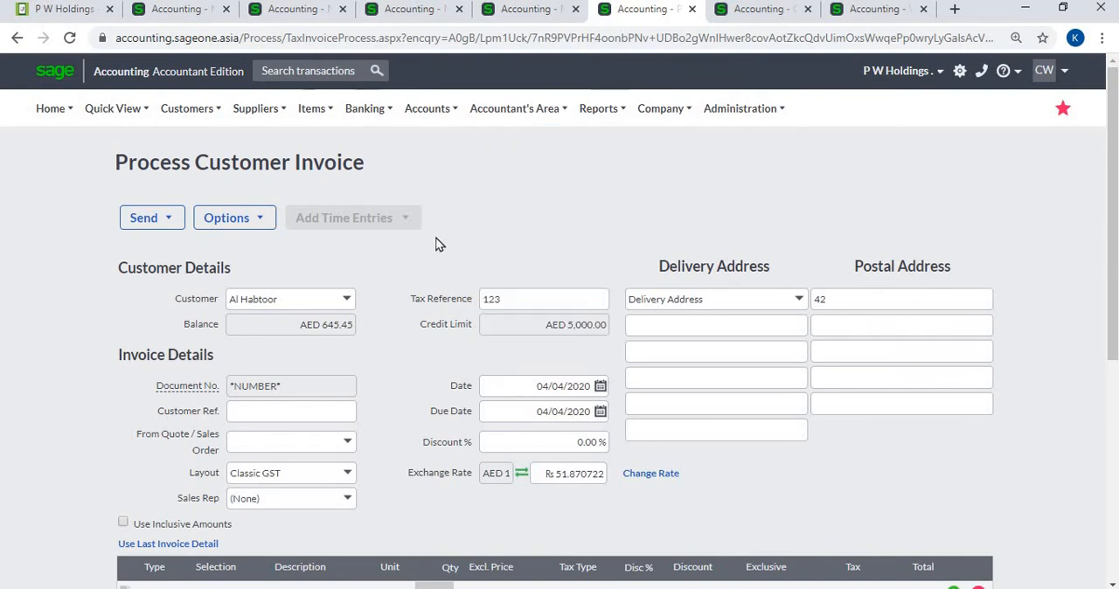
scroll(438, 245, "down", 1)
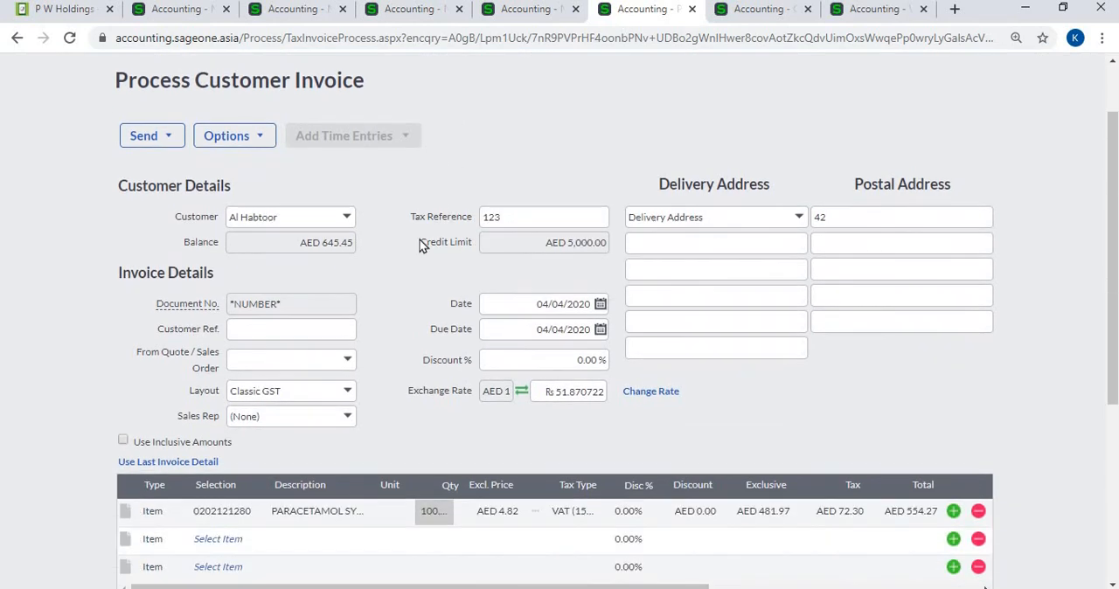
left_click(349, 218)
left_click(348, 219)
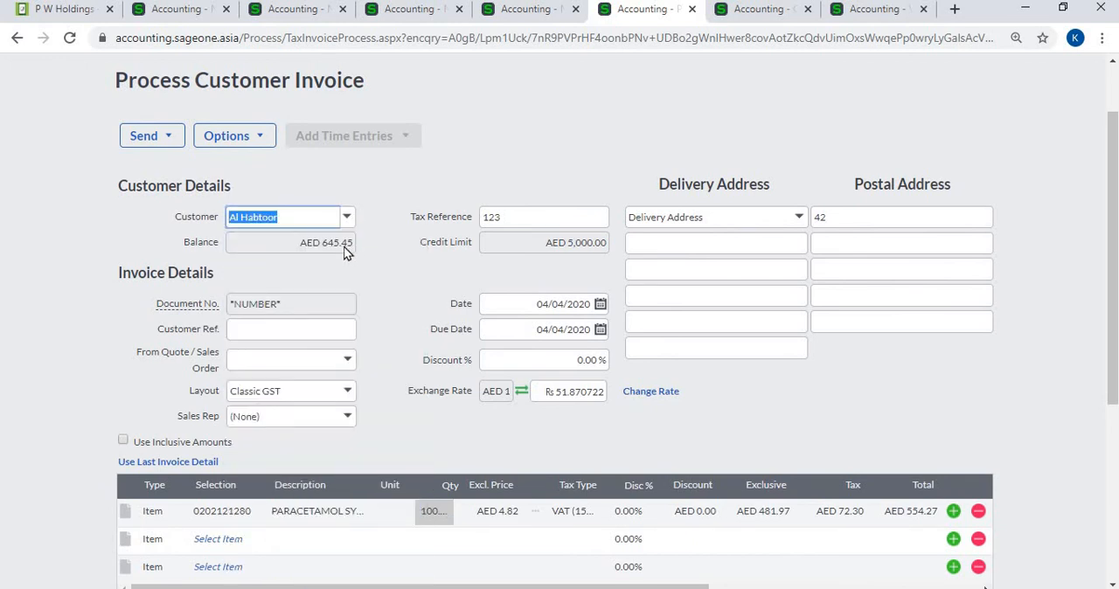
scroll(347, 260, "down", 1)
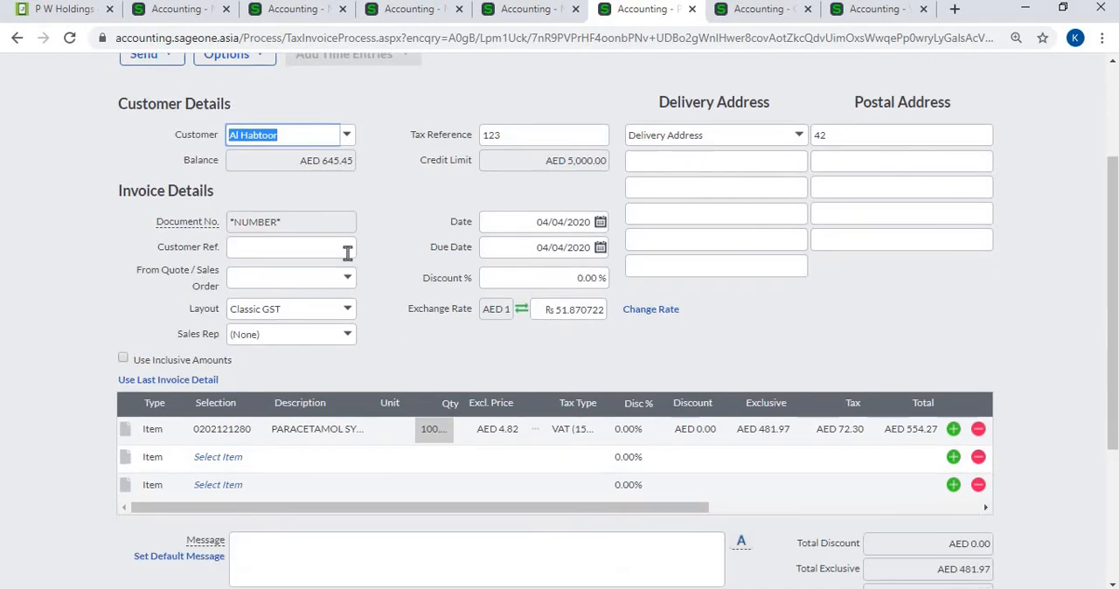
scroll(347, 261, "down", 2)
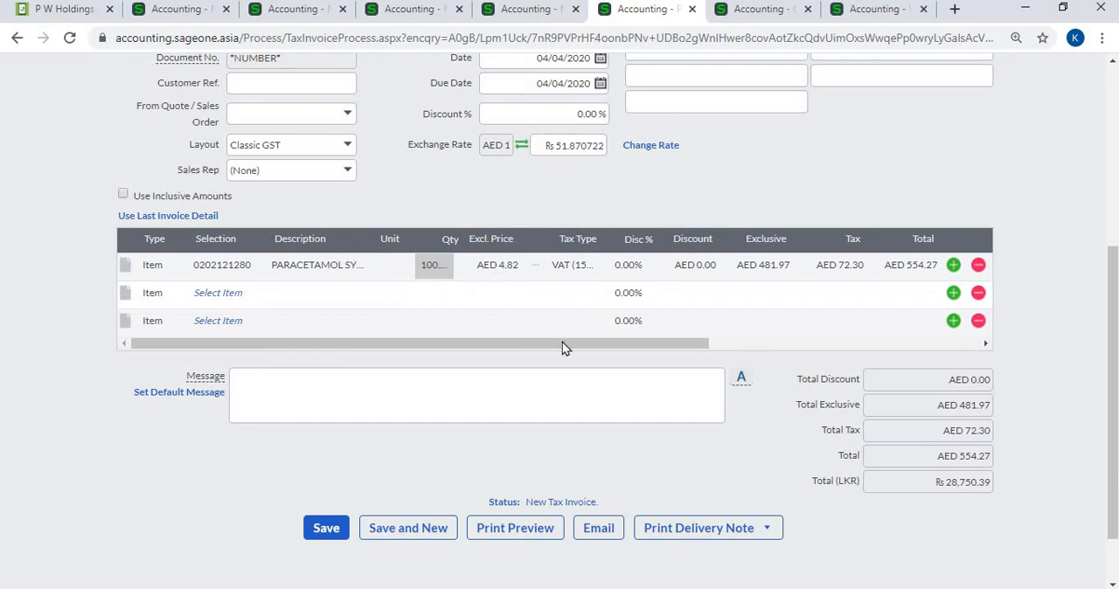
left_click_drag(563, 345, 922, 349)
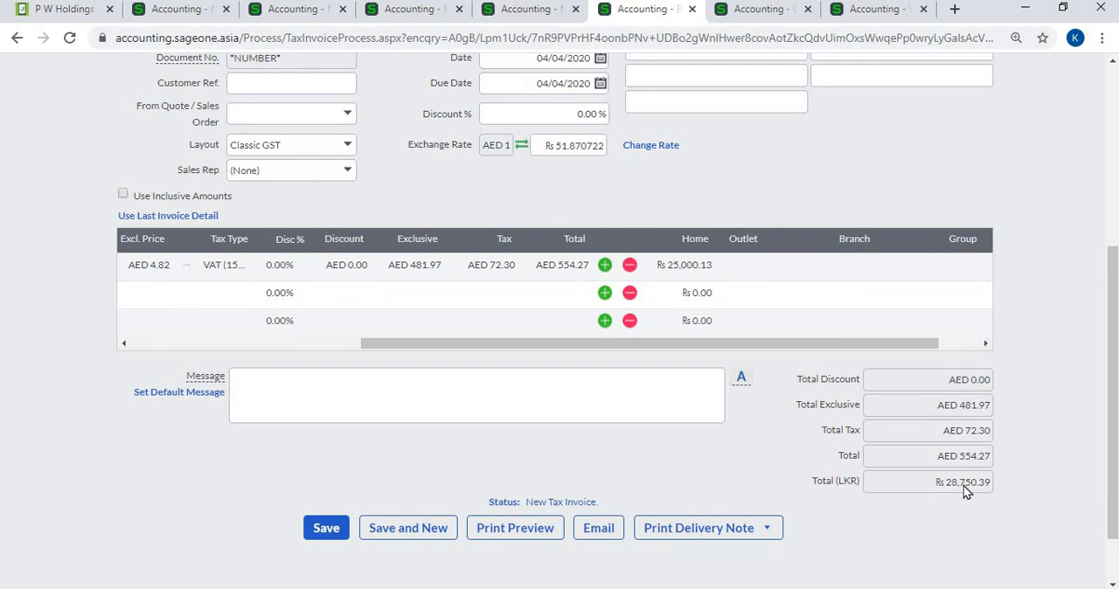
- Try to switch the invoice's customer to Accounting Software (Pvt) Ltd, declining to invoice the outstanding sales orders
scroll(963, 485, "up", 4)
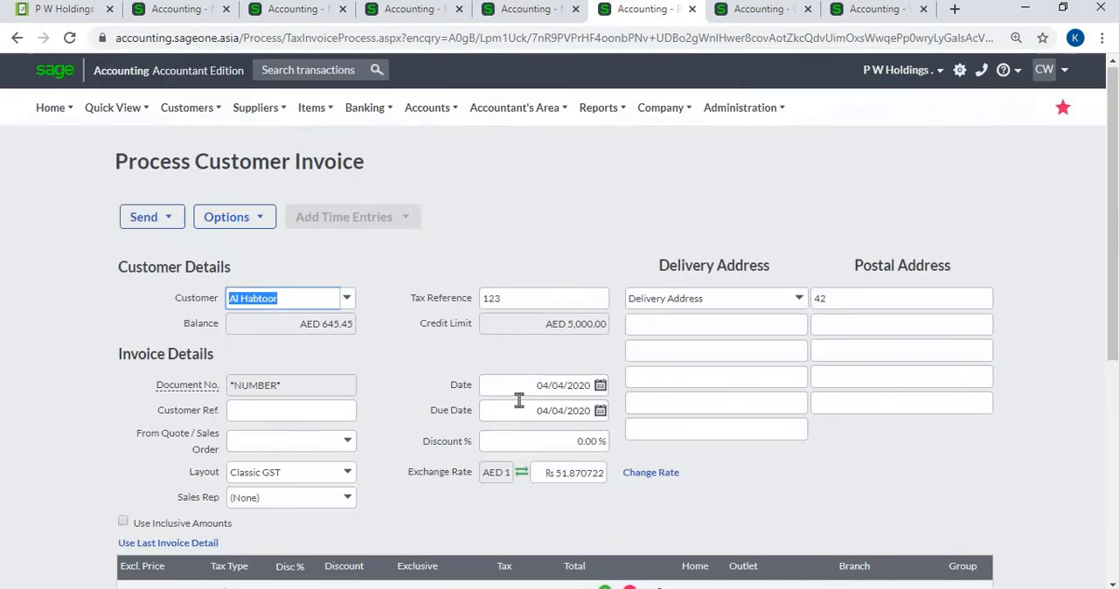
left_click(346, 299)
left_click(325, 360)
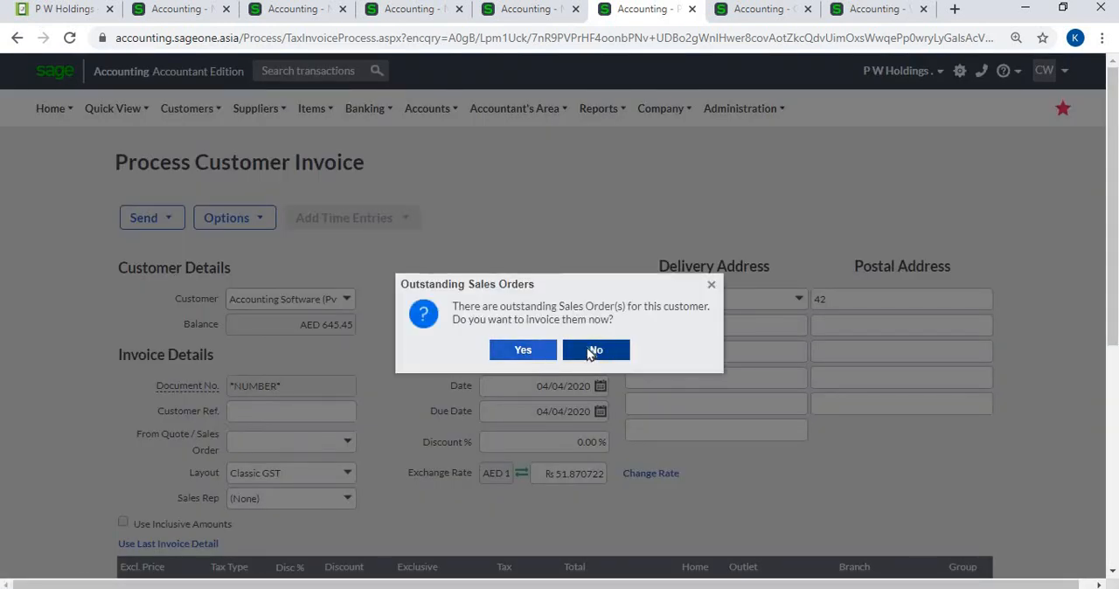
left_click(593, 352)
left_click(568, 363)
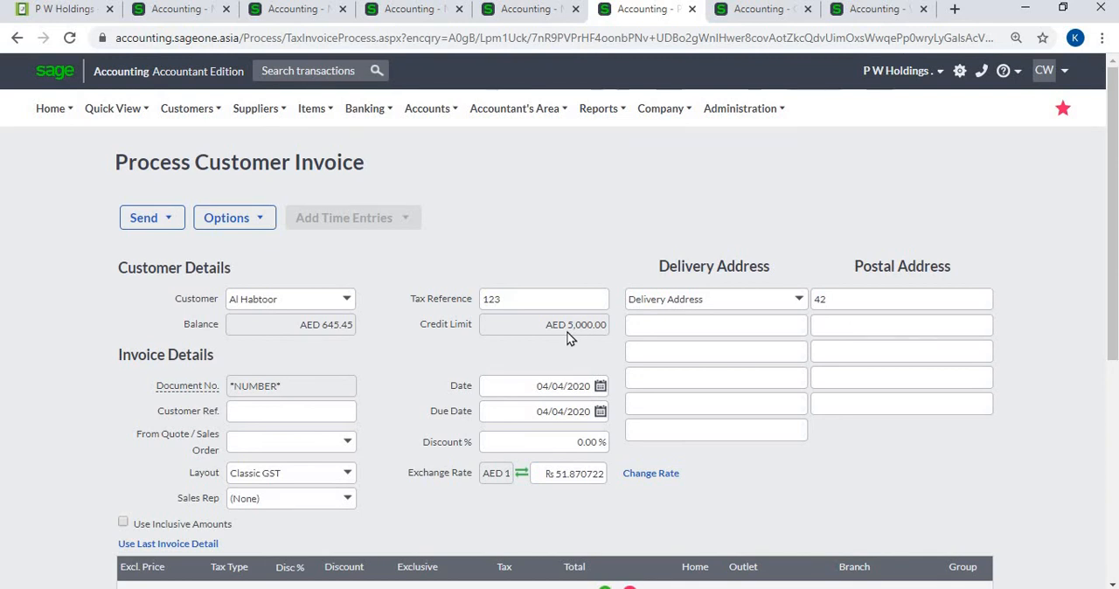
- View the Al Habtoor invoice's gross profit based on average cost and close the gross profit window
scroll(442, 367, "down", 3)
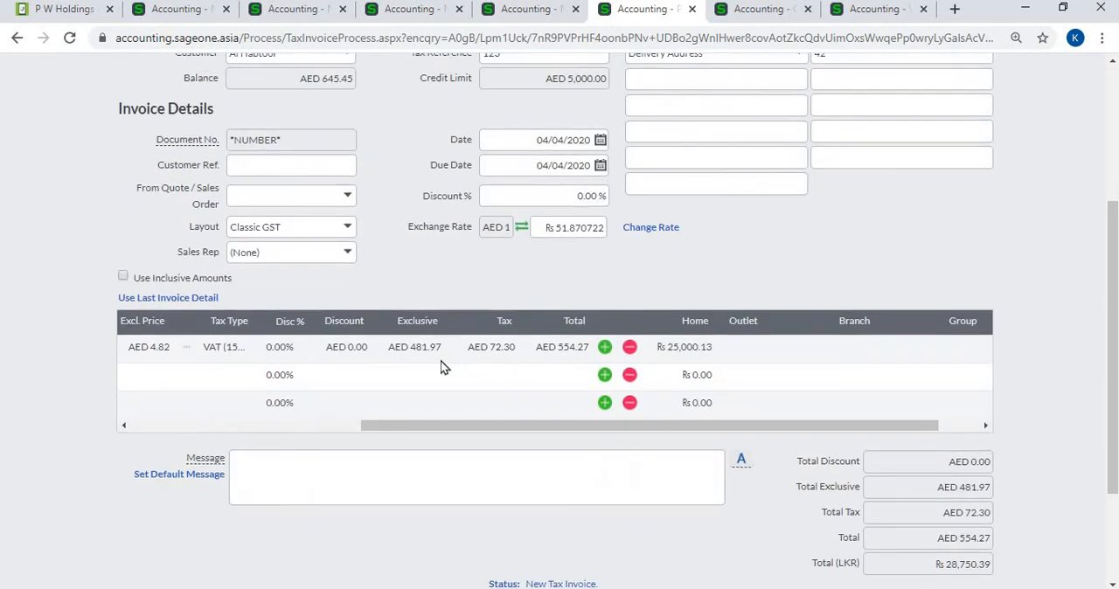
left_click_drag(413, 429, 170, 408)
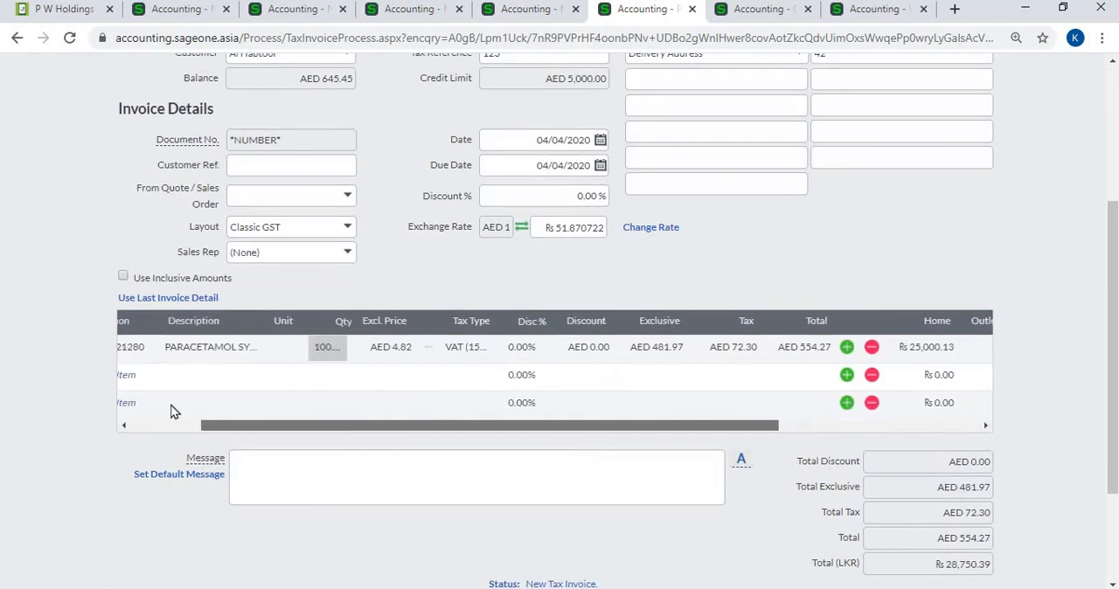
scroll(367, 249, "up", 3)
left_click(224, 135)
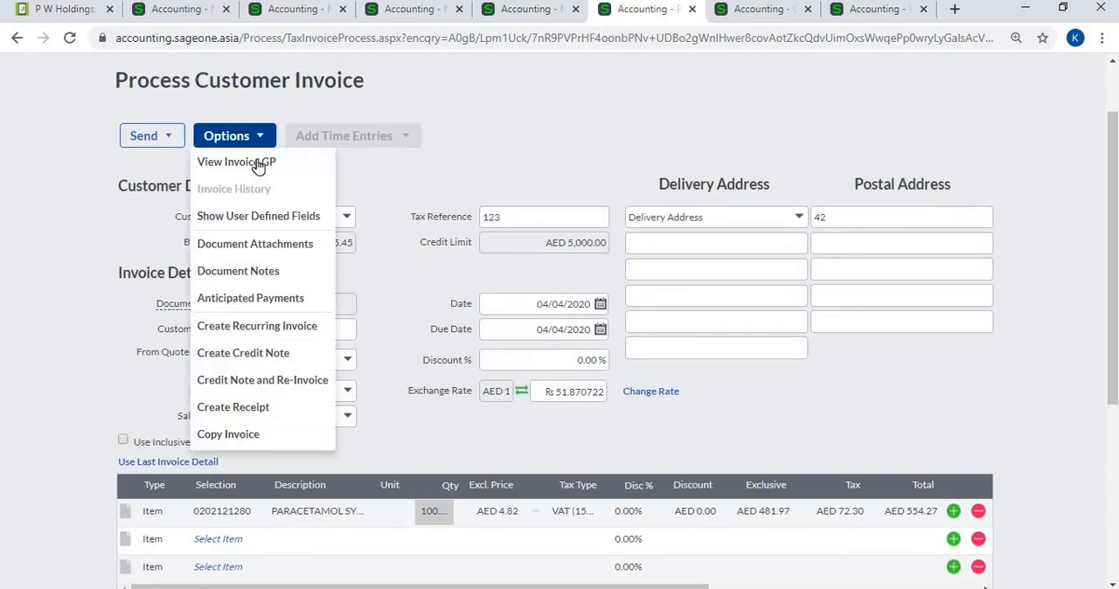
left_click(258, 160)
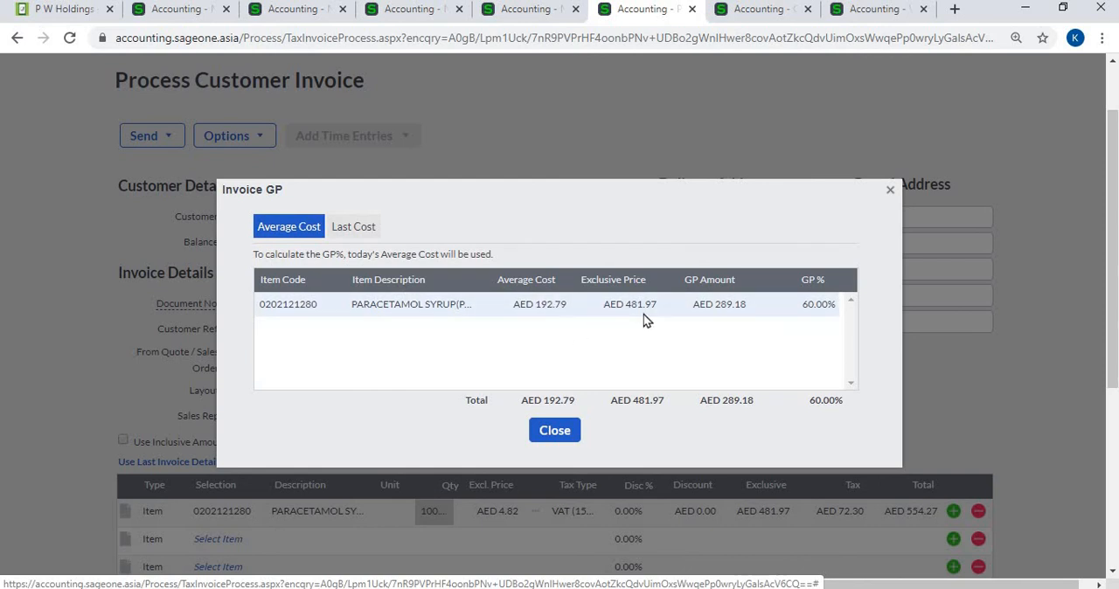
left_click(574, 430)
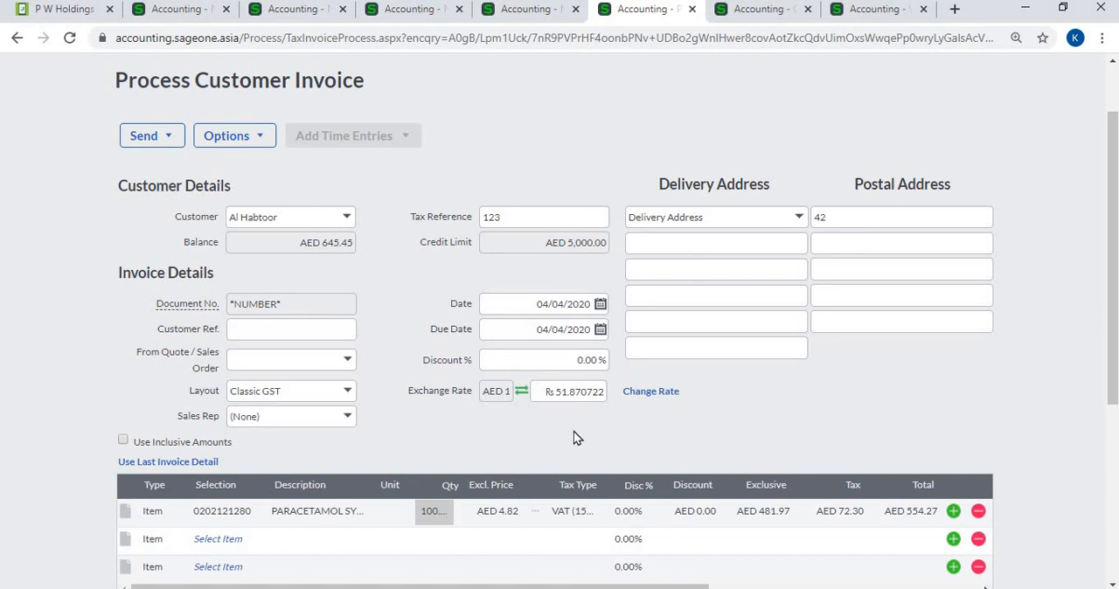
- Review the Customer Balances - Days Outstanding report's foreign currency option and the generated report with balances in each customer's currency
left_click(763, 16)
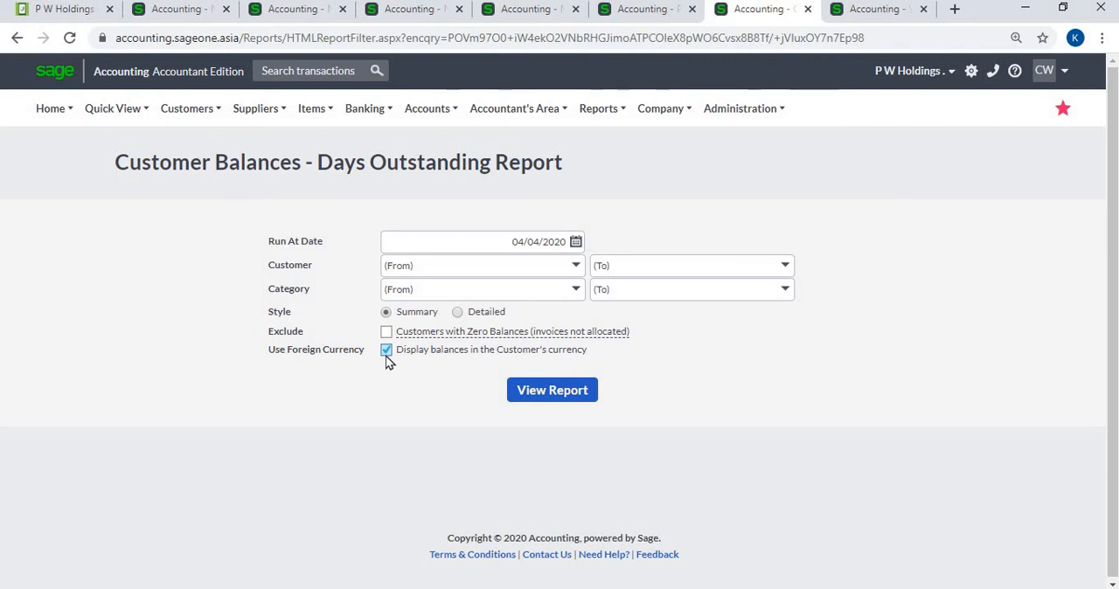
left_click(895, 18)
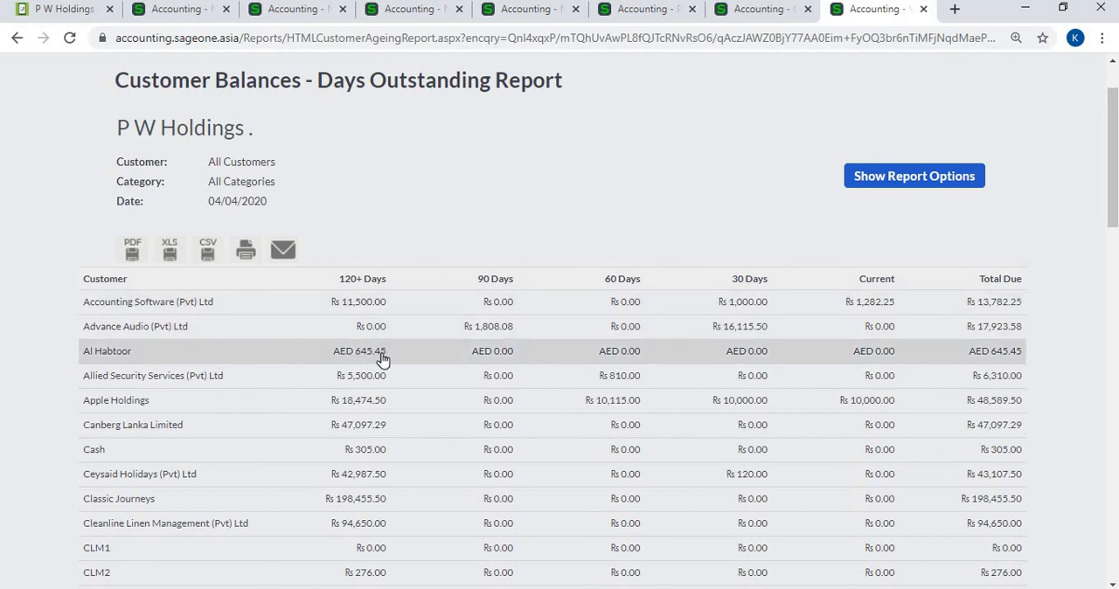